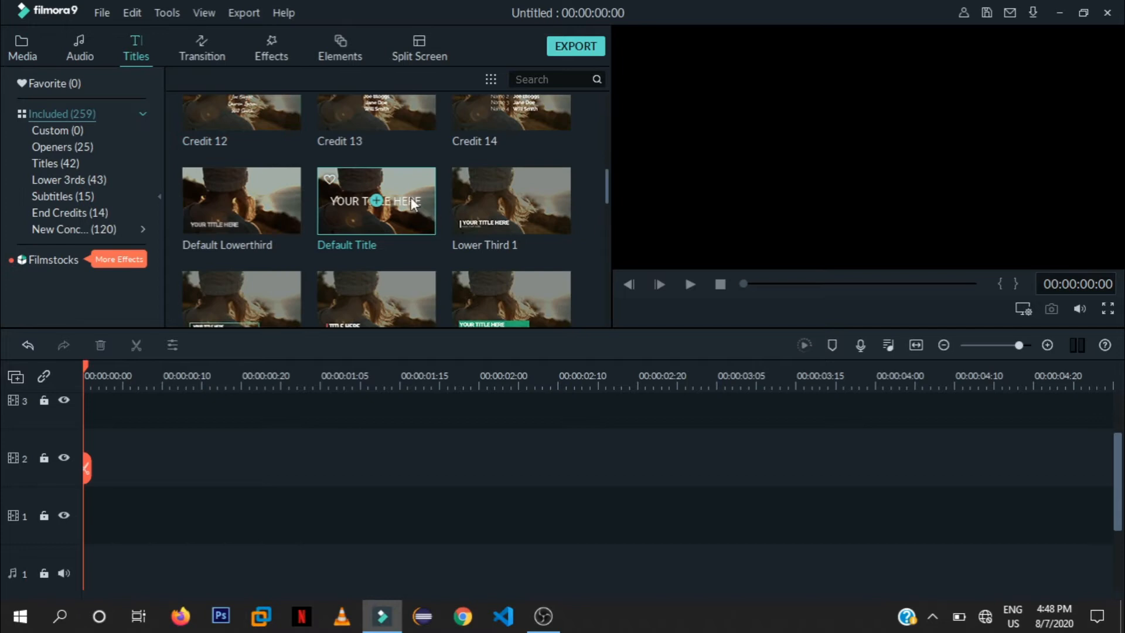
Add the Default Title at the start of video track 2 and trim its duration to 3 seconds.
left_click_drag(413, 201, 79, 459)
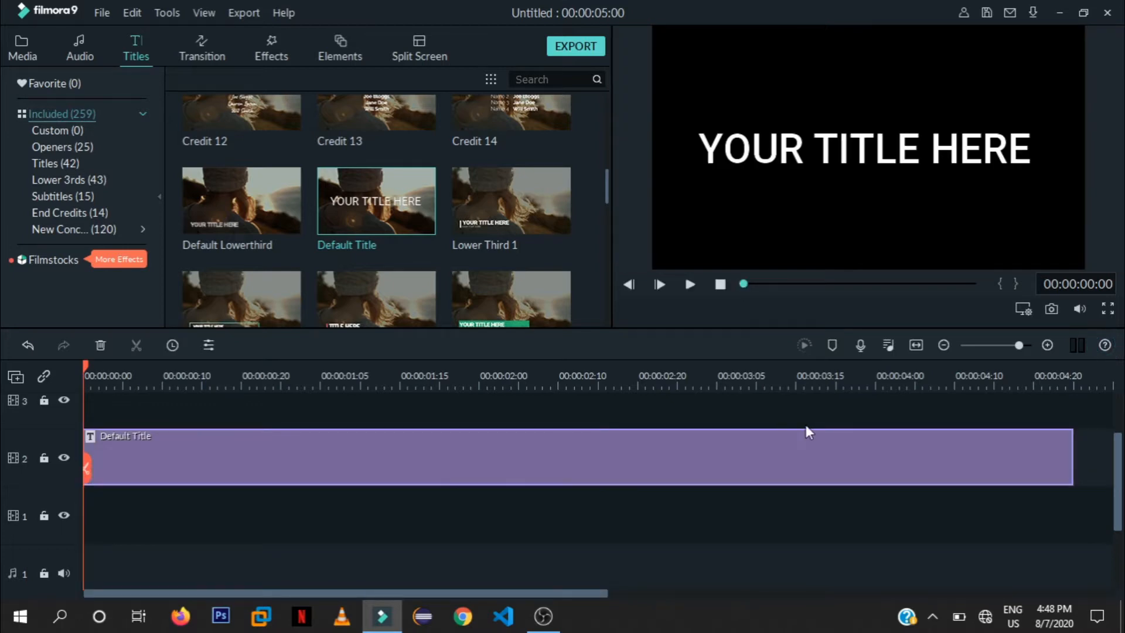
left_click_drag(1073, 456, 724, 461)
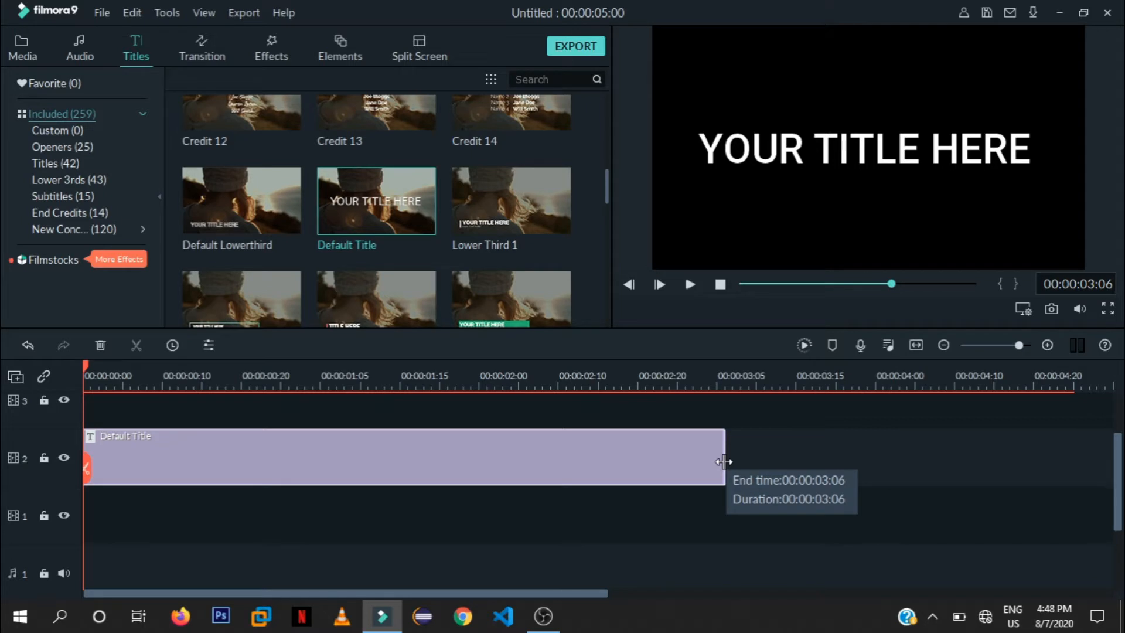
left_click_drag(724, 461, 678, 469)
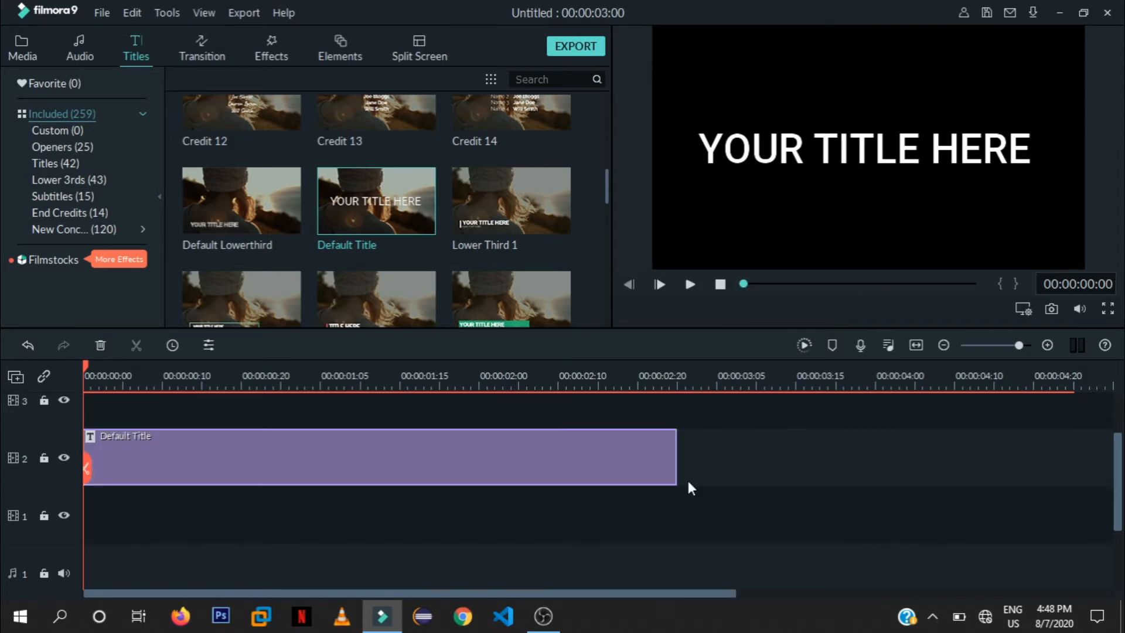
Open the title clip in advanced text editing and delete its default text box.
double_click(486, 456)
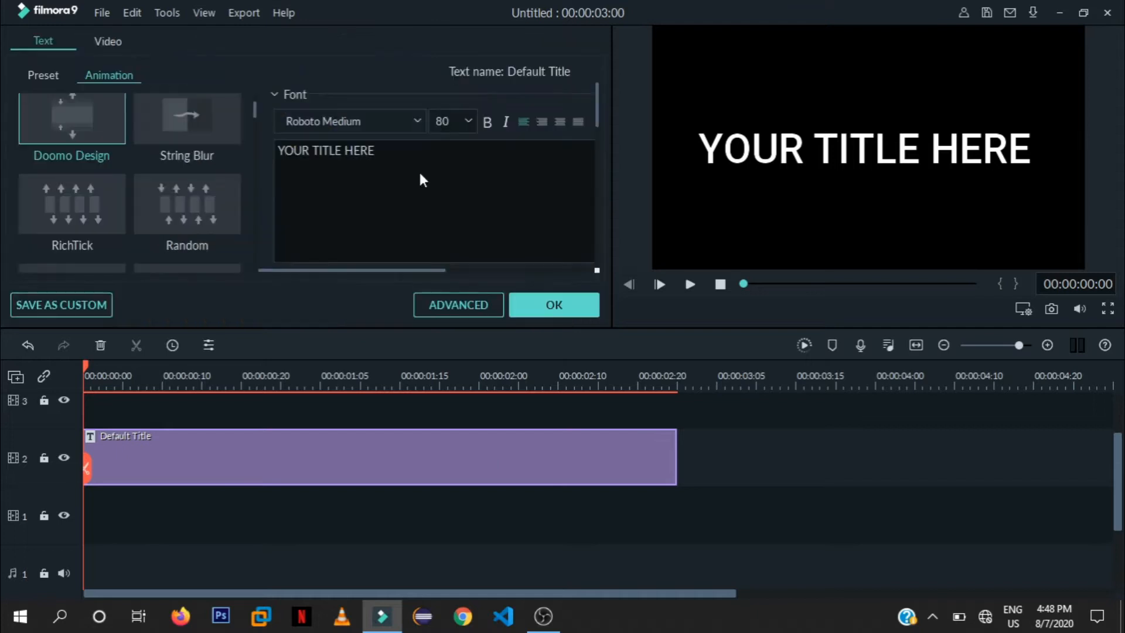
left_click(444, 306)
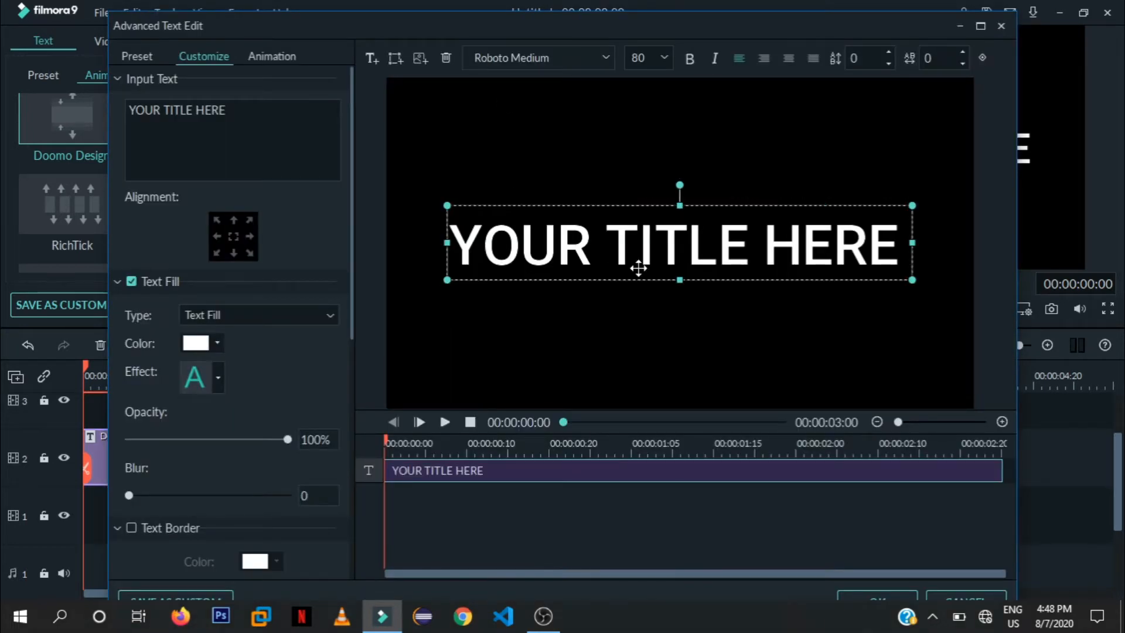
left_click(445, 58)
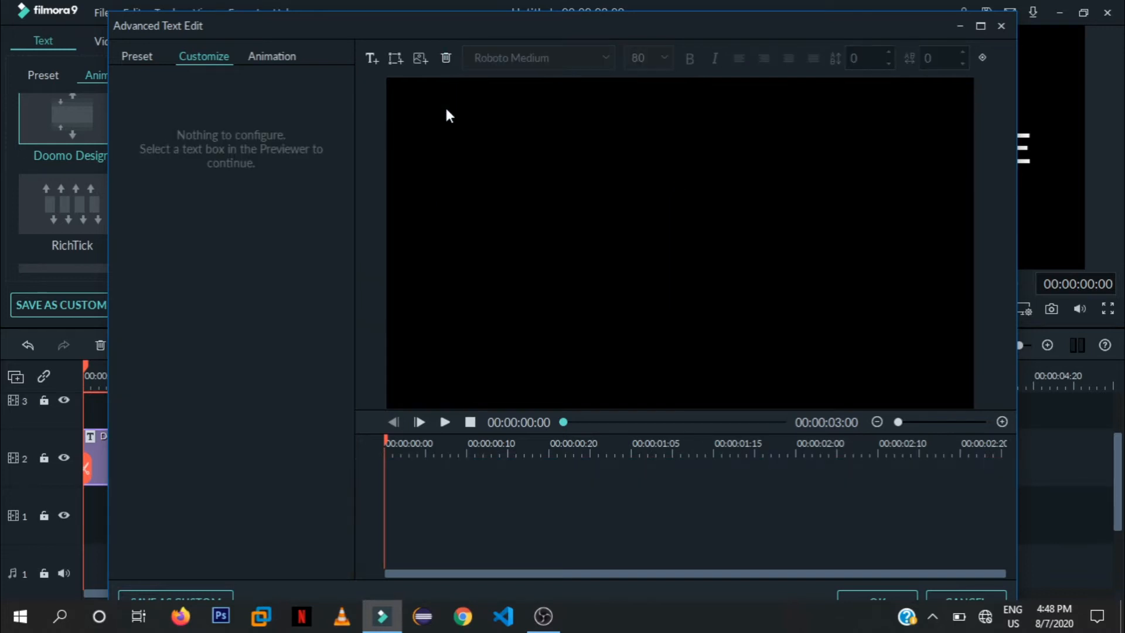
Add a rectangle shape to the title and clear its placeholder text.
left_click(394, 57)
left_click(449, 166)
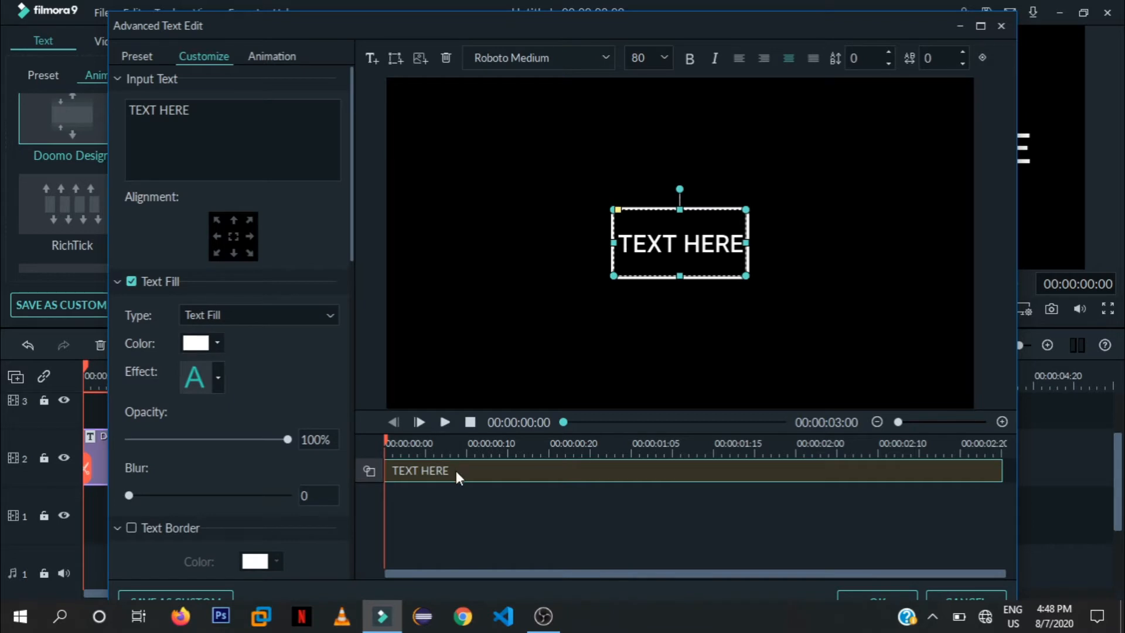
key("Delete")
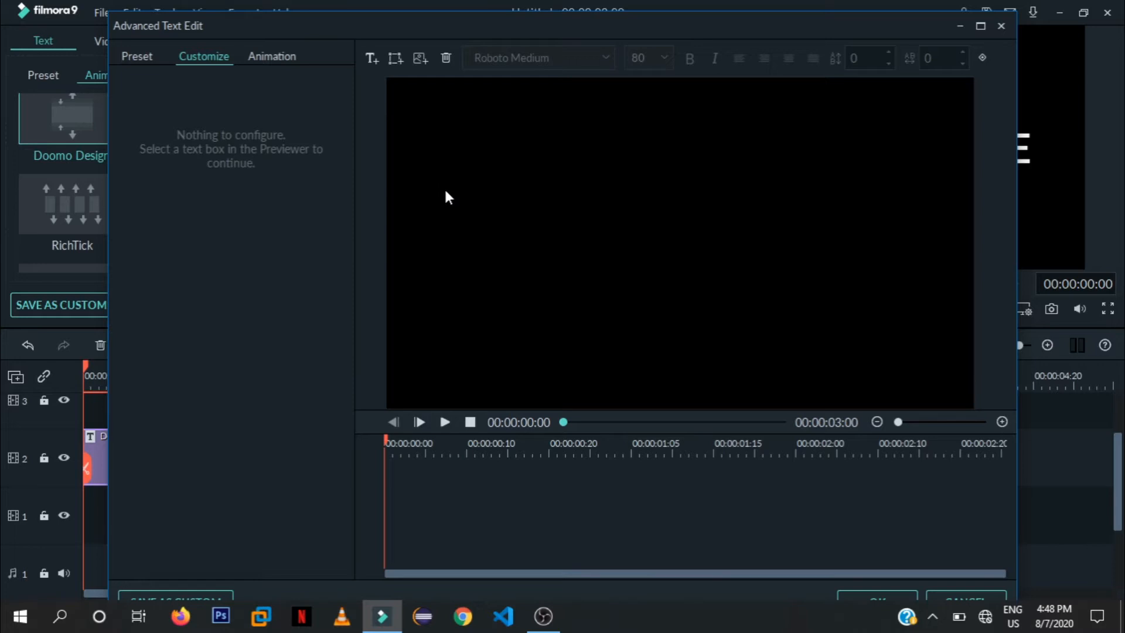
key("ctrl+z")
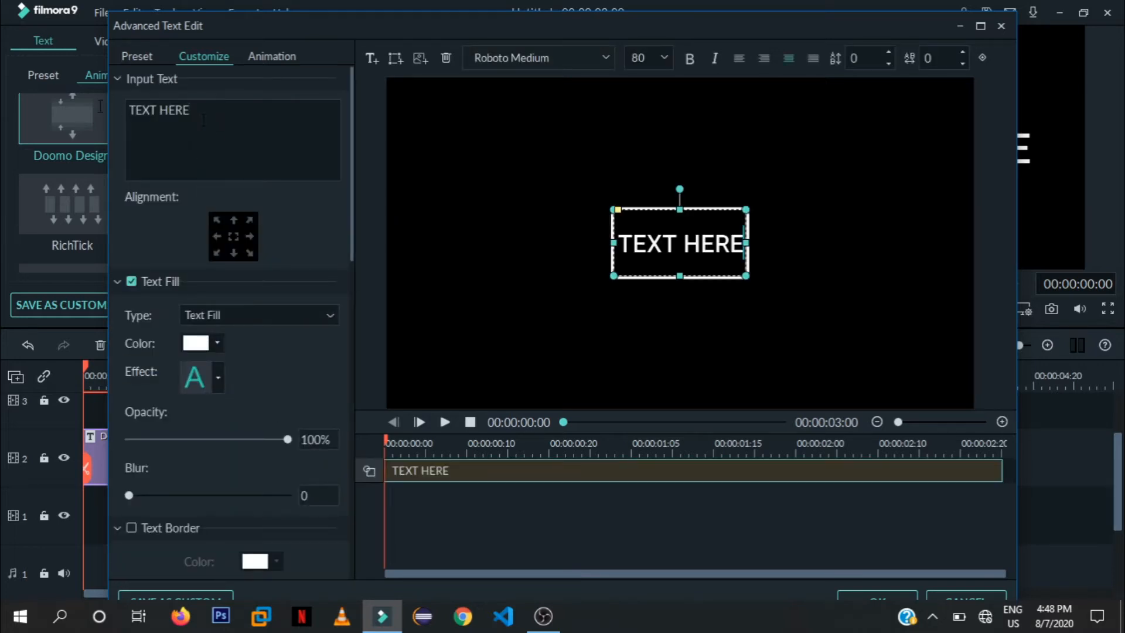
left_click_drag(191, 110, 99, 111)
key("BackSpace")
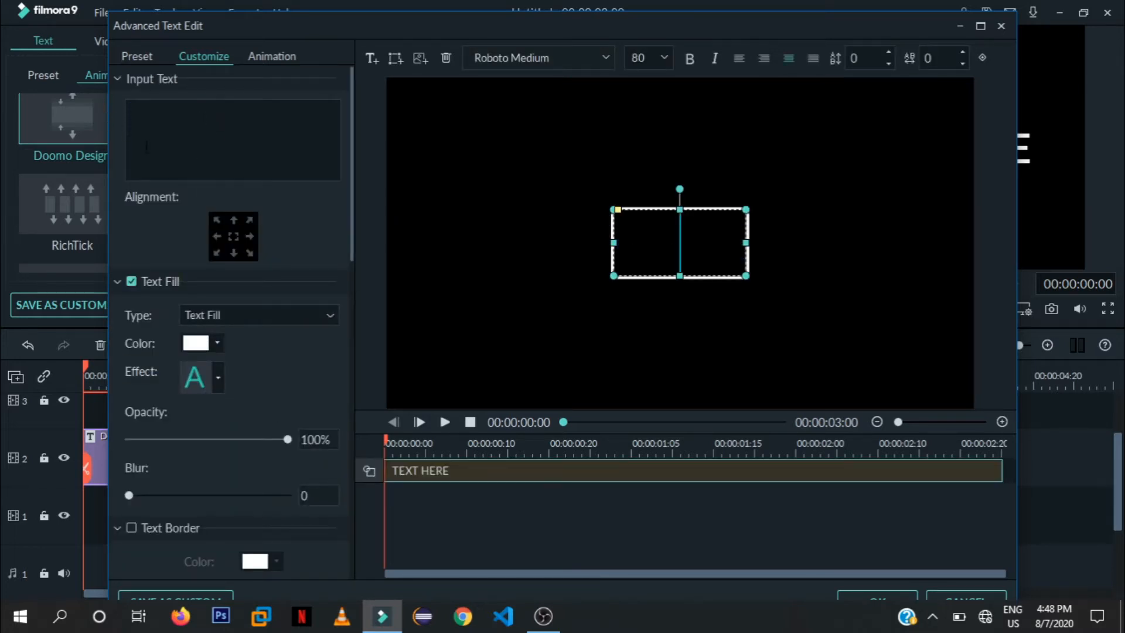
Set the rectangle's shape border size to 7.
scroll(301, 382, "down", 6)
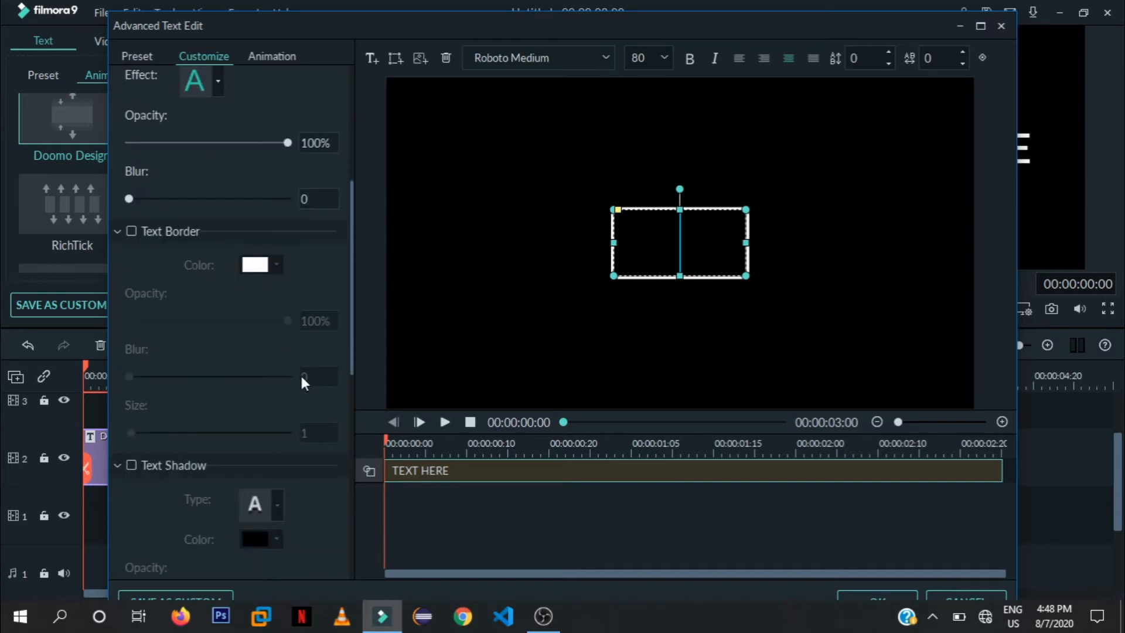
scroll(301, 381, "down", 3)
scroll(301, 381, "down", 3)
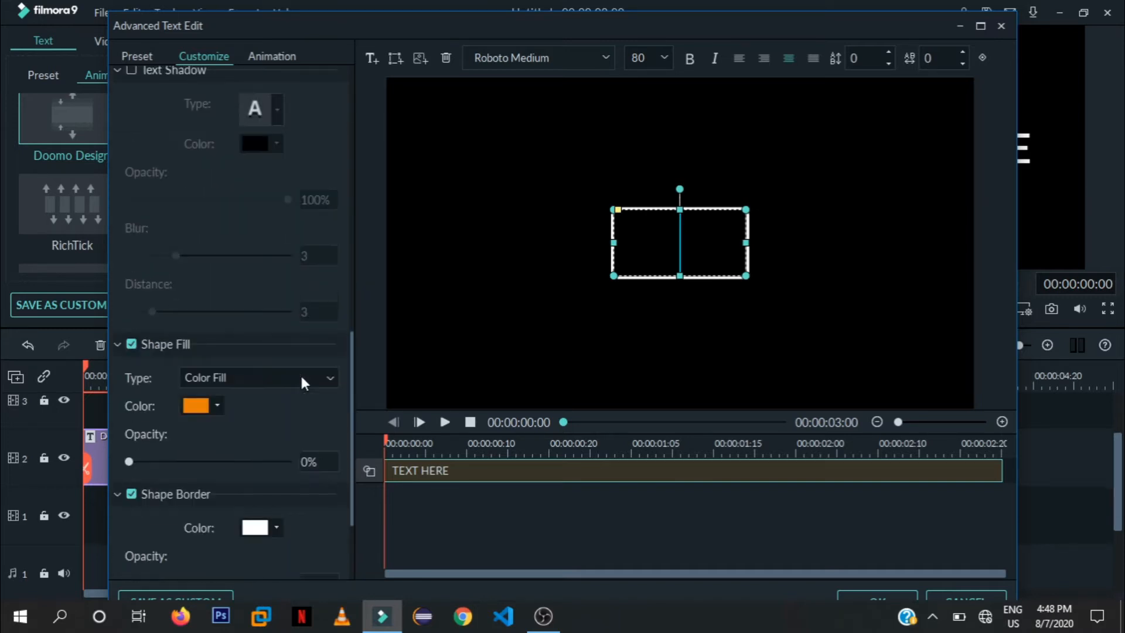
scroll(300, 373, "down", 3)
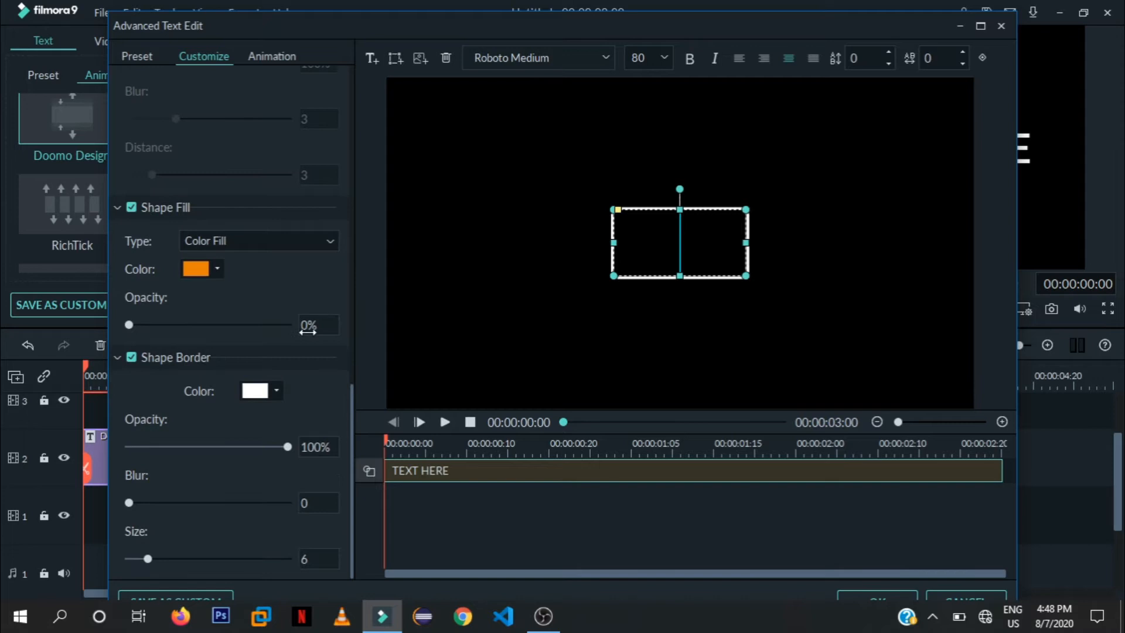
left_click_drag(312, 560, 298, 560)
Stretch the rectangle outward on both sides into a wide bar across the middle of the frame.
left_click_drag(610, 241, 451, 241)
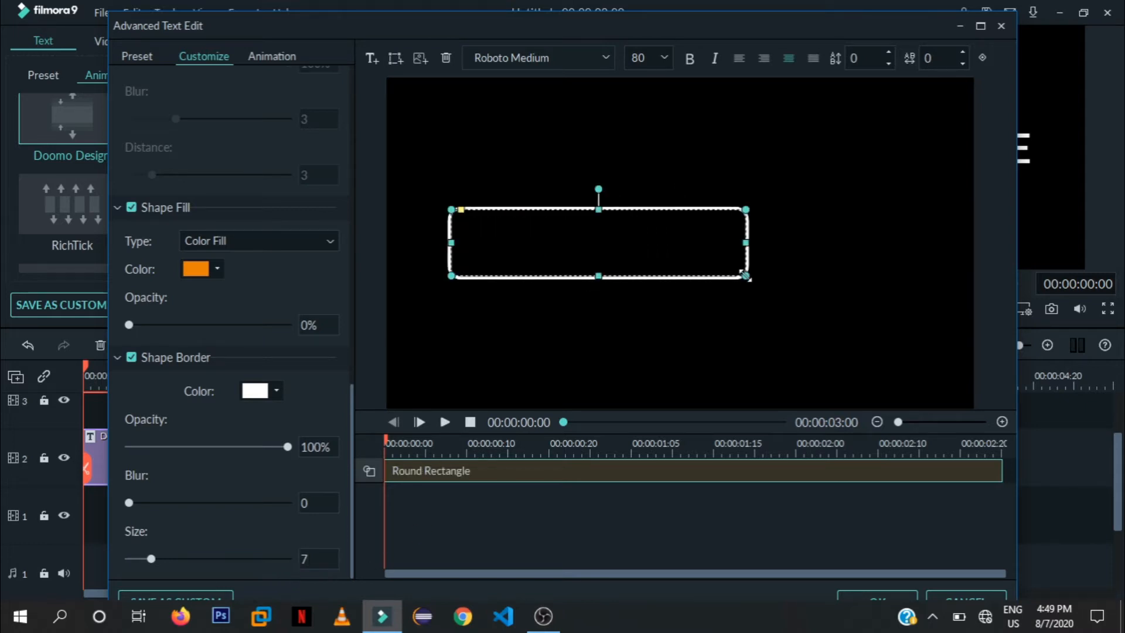
left_click_drag(748, 249, 871, 249)
left_click(895, 279)
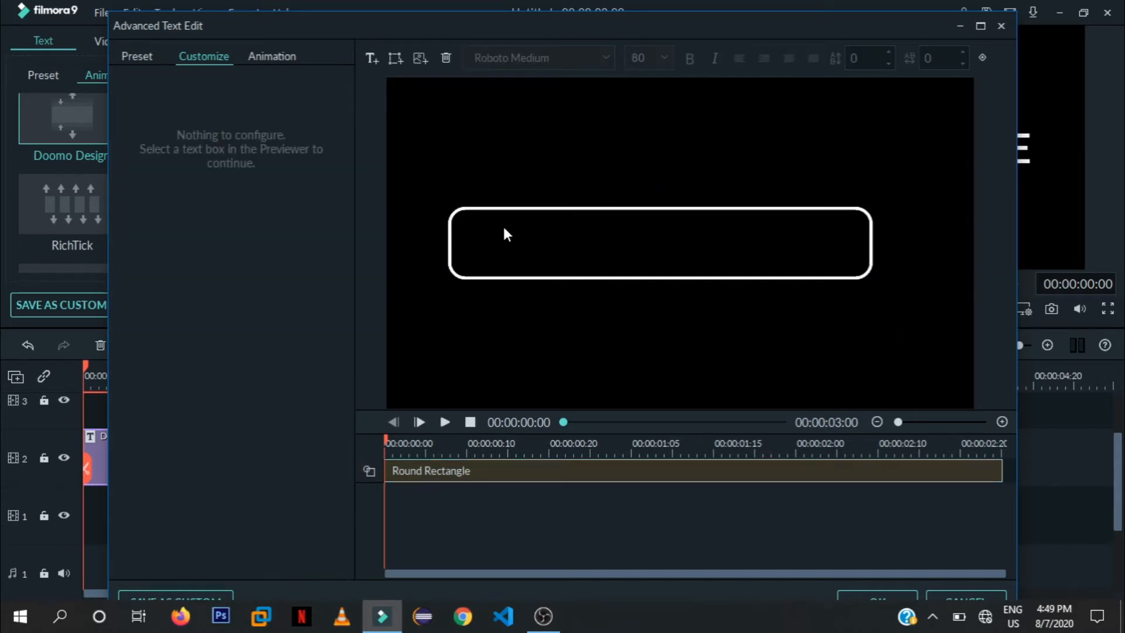
Reduce the rectangle's corner rounding to fully square corners.
left_click(670, 238)
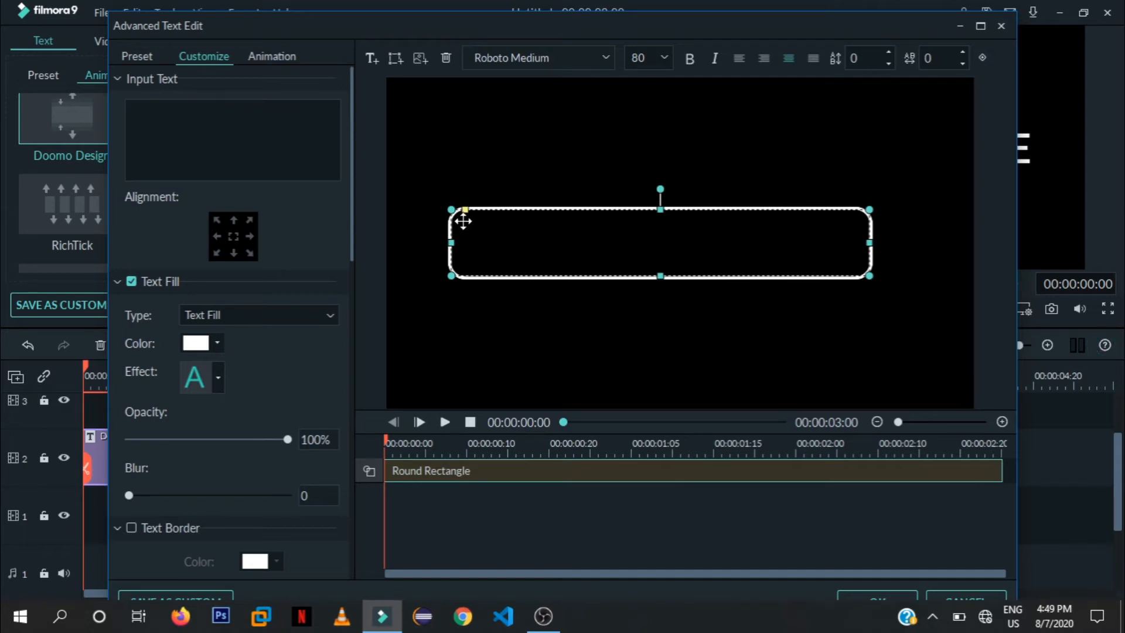
left_click_drag(464, 214, 429, 213)
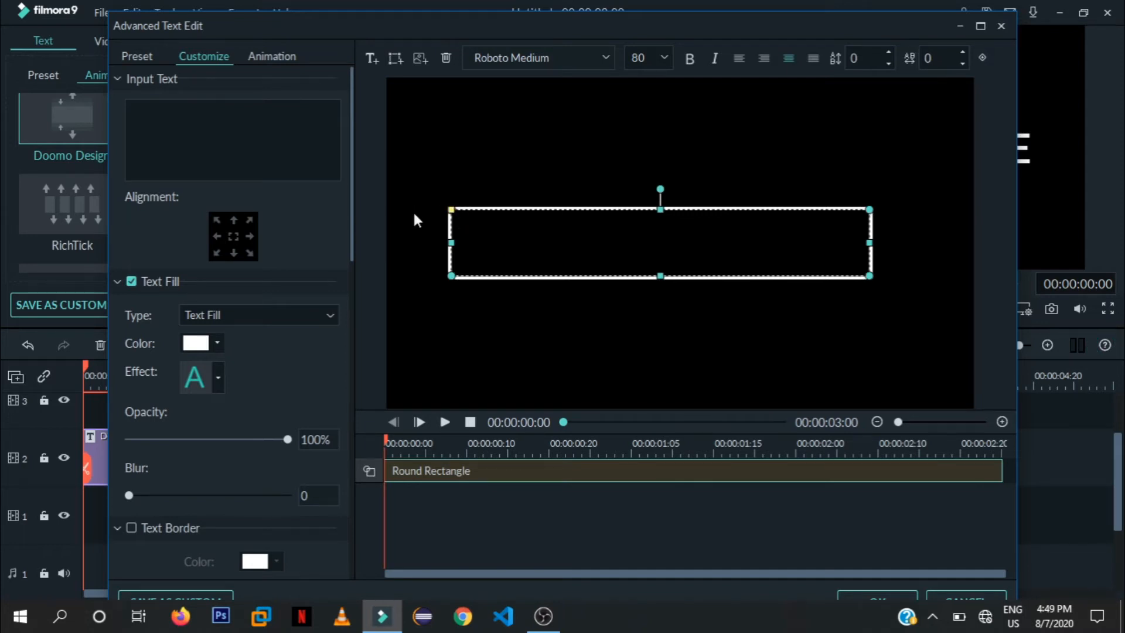
left_click(626, 335)
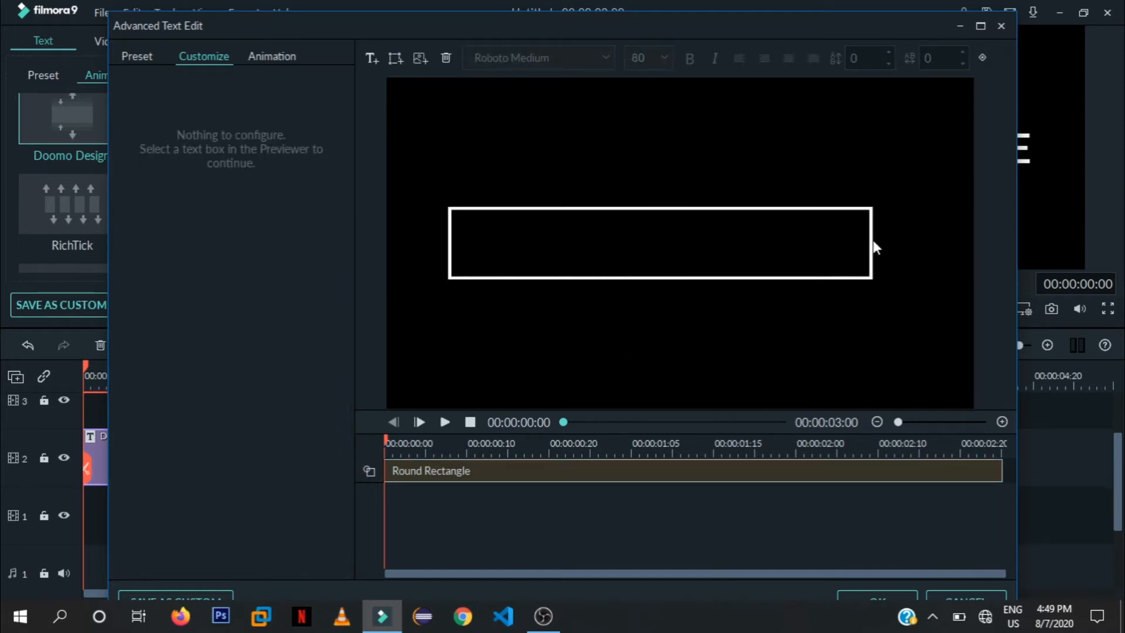
Lower the rectangle's height by raising its bottom edge, and extend its right edge slightly to form a thin bar.
left_click(530, 471)
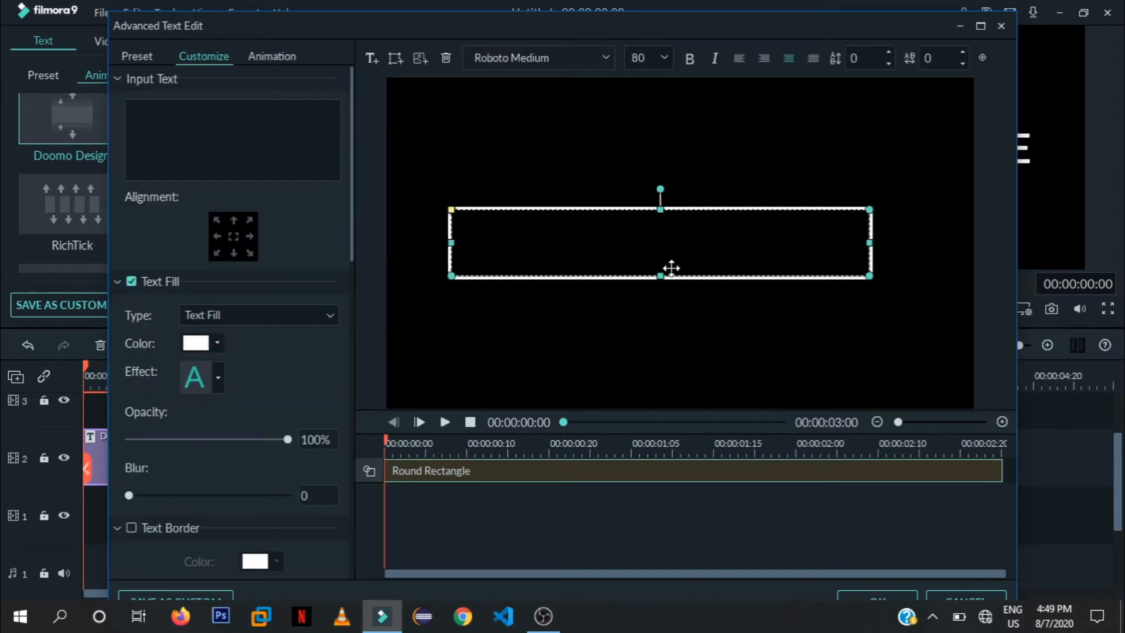
left_click_drag(661, 275, 663, 248)
left_click_drag(868, 235, 887, 233)
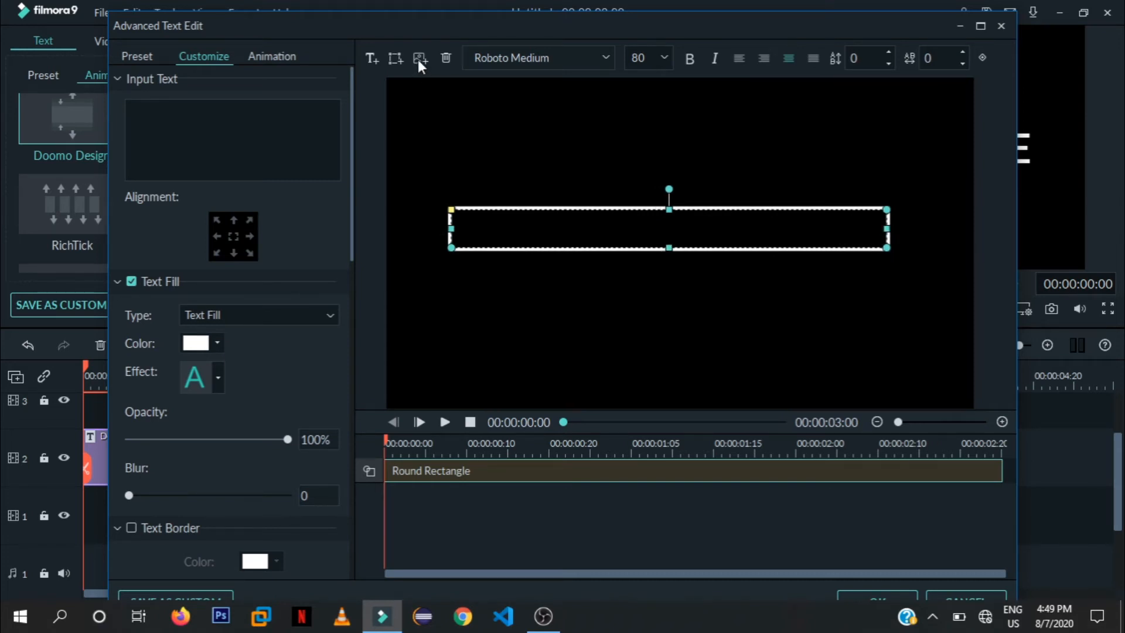
Add a text box above the rectangle layer, deleting the duplicate text layer so only one is kept.
left_click(395, 58)
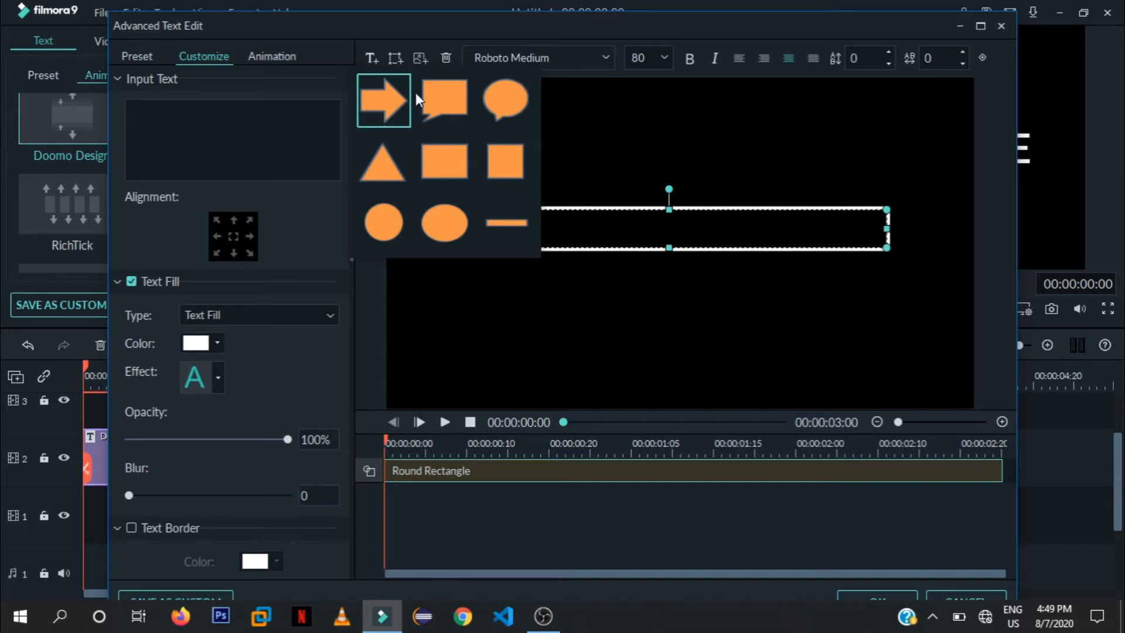
left_click(375, 59)
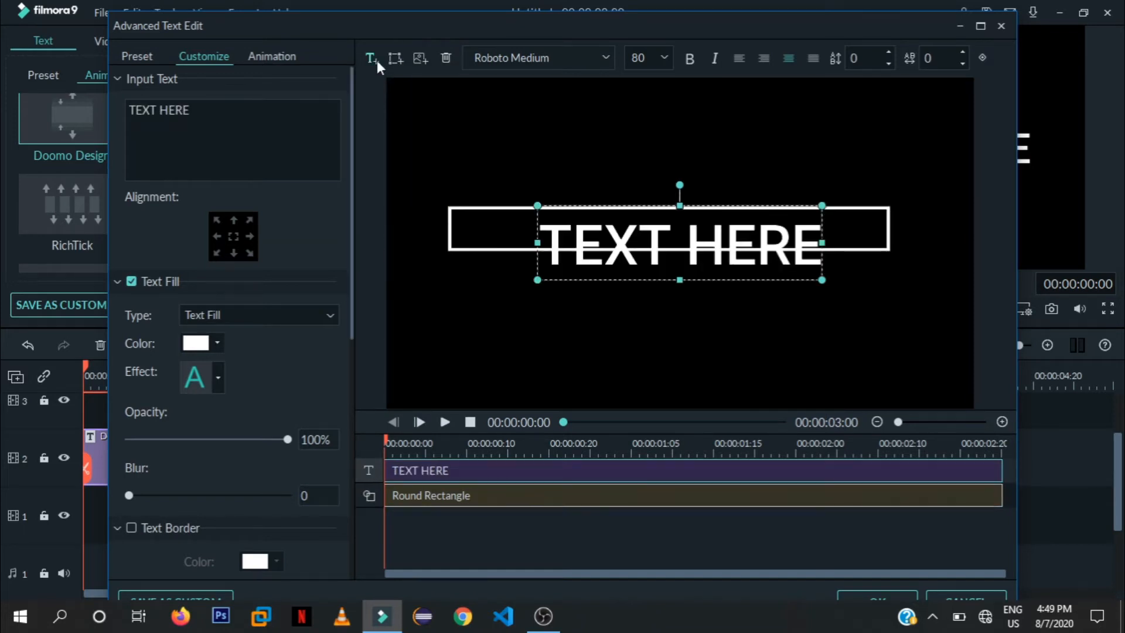
left_click(478, 487)
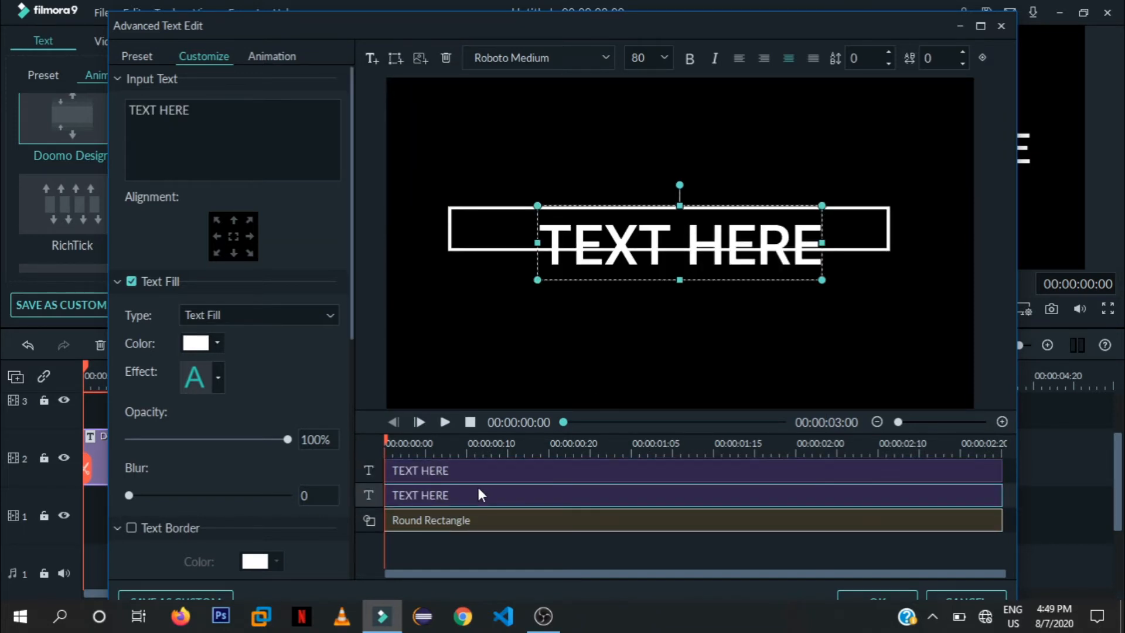
key("Delete")
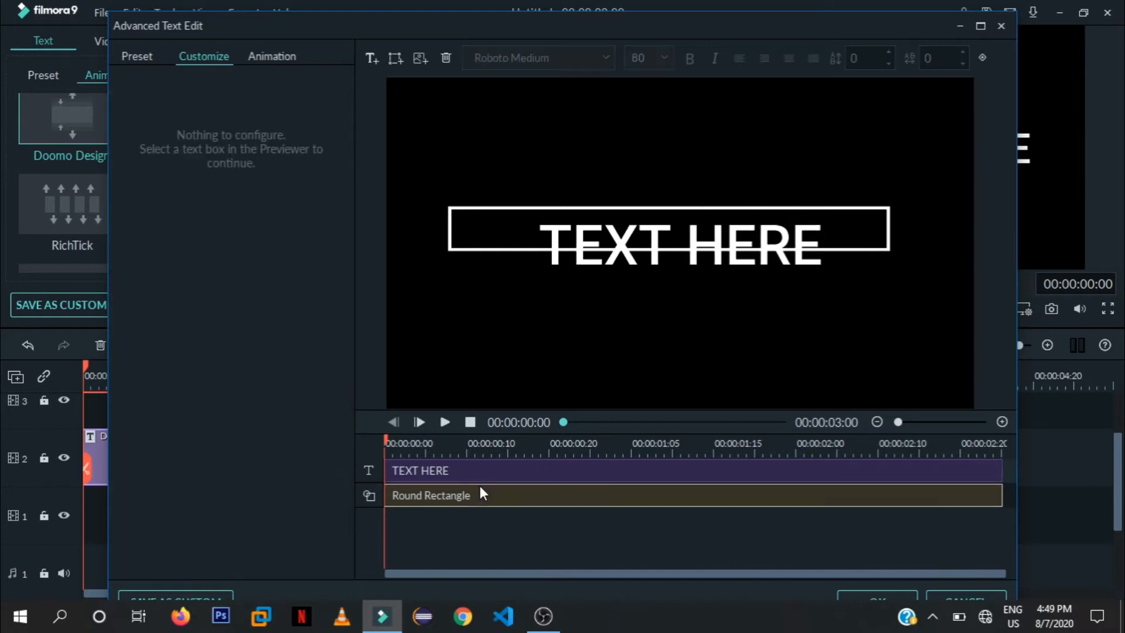
Replace the new text box's placeholder with a row of fifteen capital letters I.
left_click(679, 246)
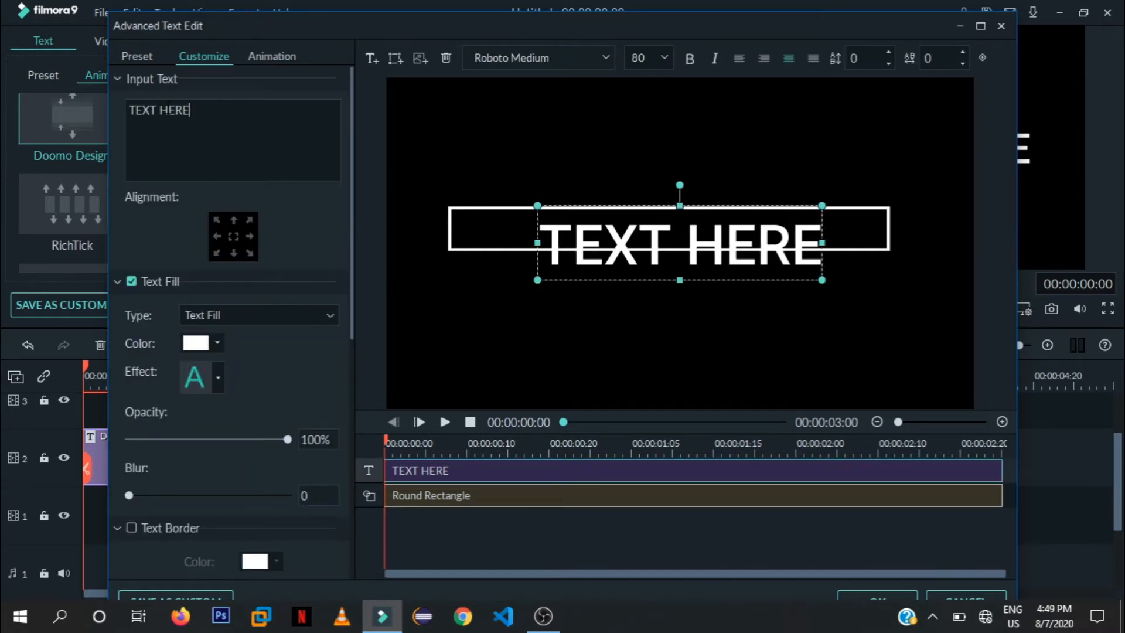
key("ctrl+shift+Left")
key("ctrl+shift+Left")
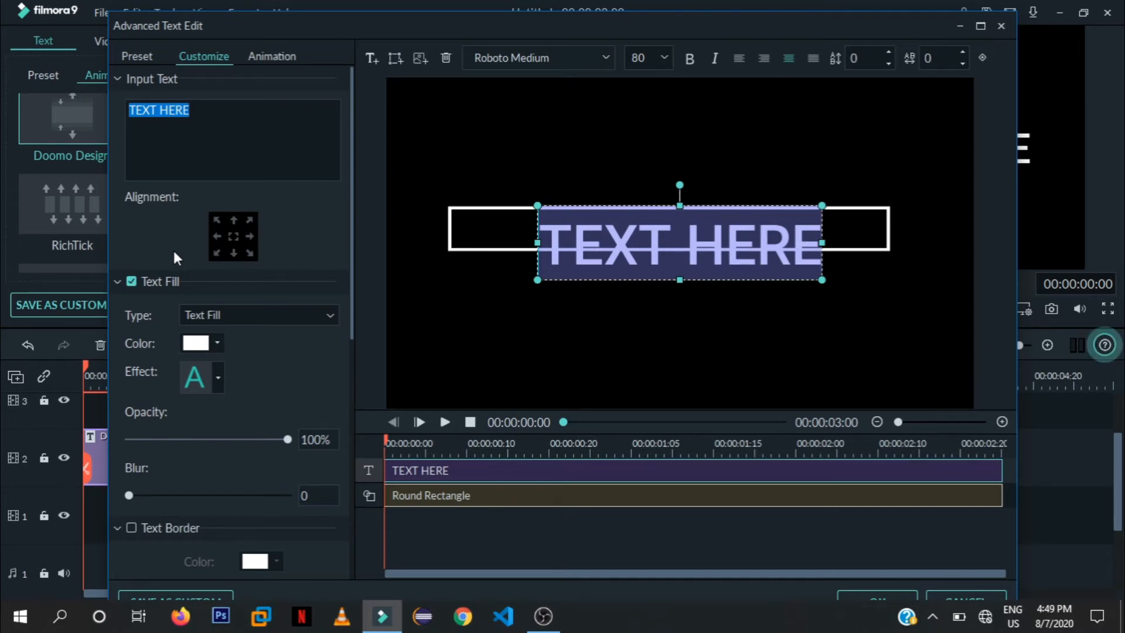
type("I")
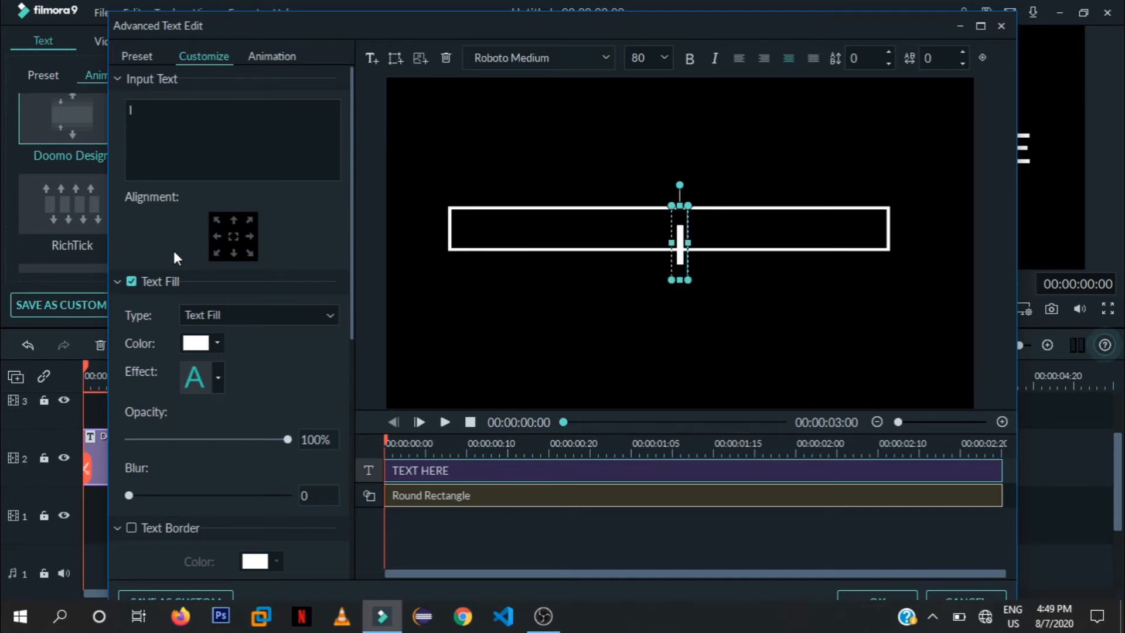
type("IIIIII")
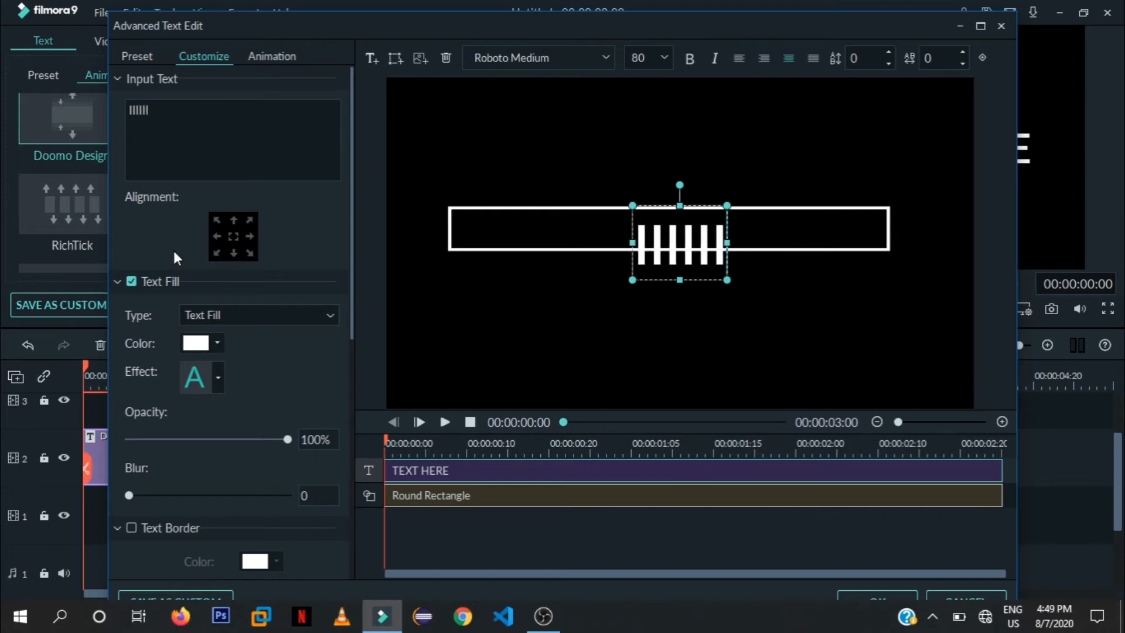
type("IIIIII")
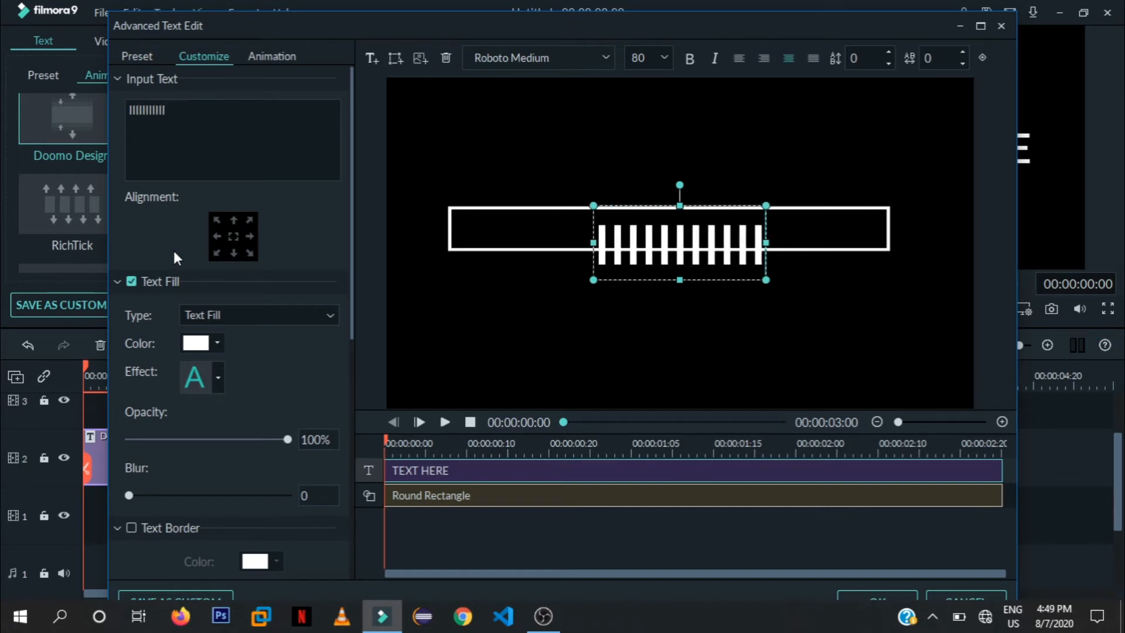
type("II")
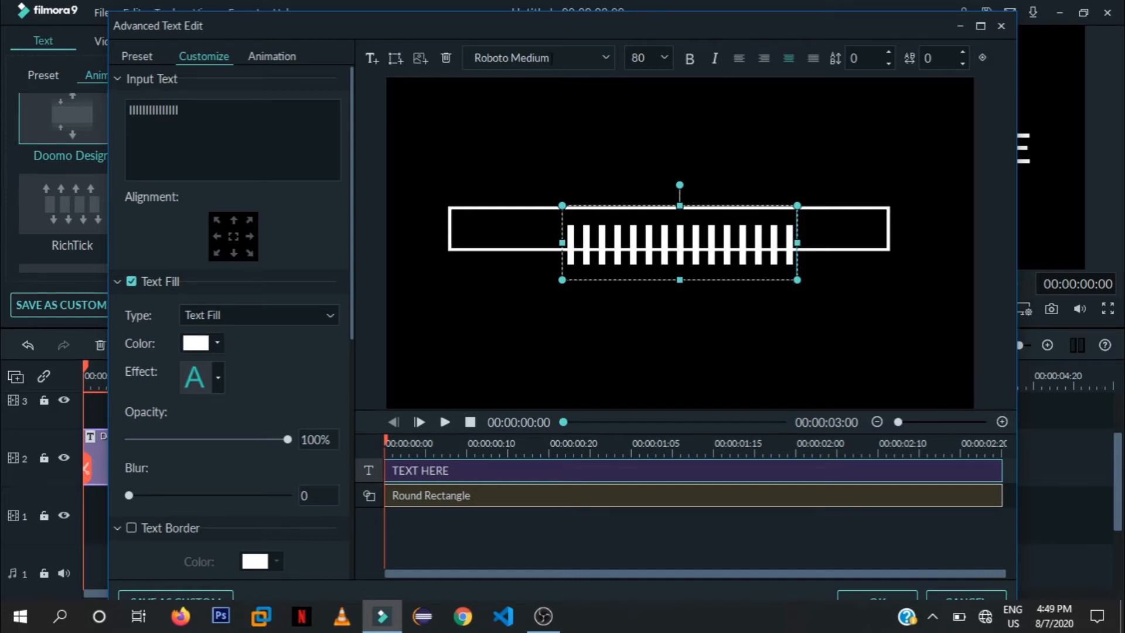
Set the font of the row of I characters to Broadway.
left_click(592, 58)
type("BROadway")
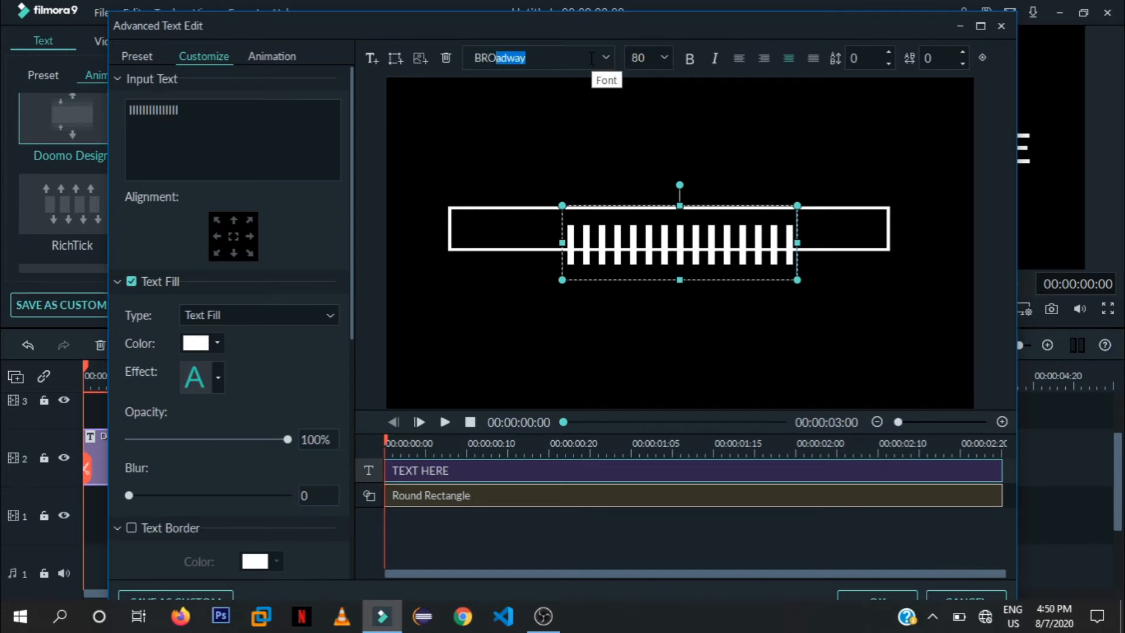
key("Return")
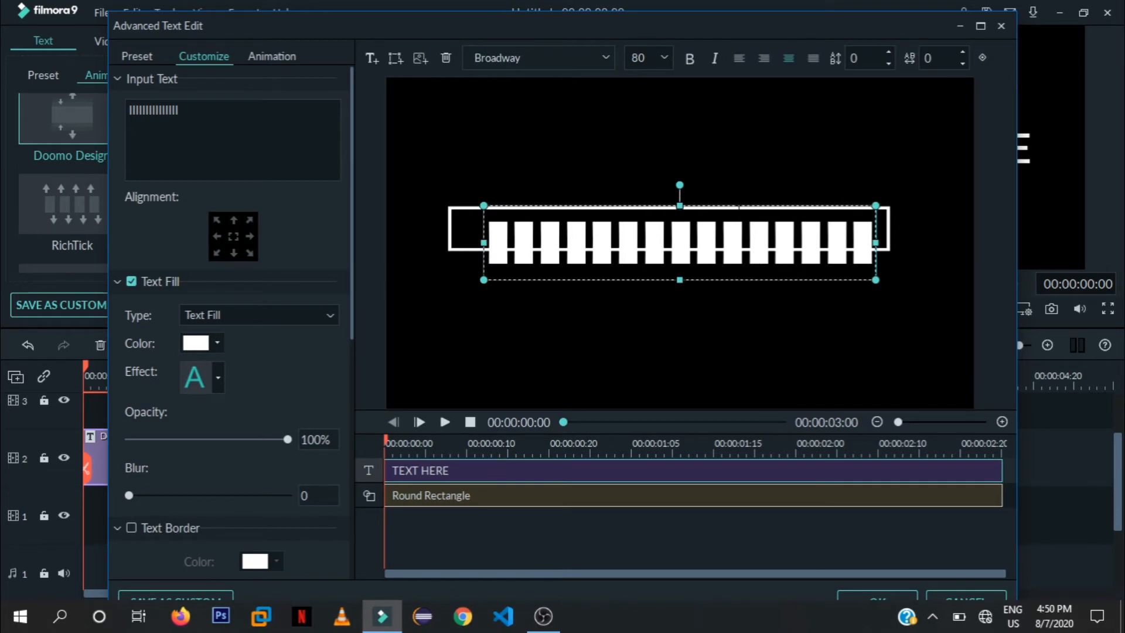
Shrink the row of blocks to the rectangle's inner height and position it inside the outline near its left end.
left_click_drag(729, 204, 681, 199)
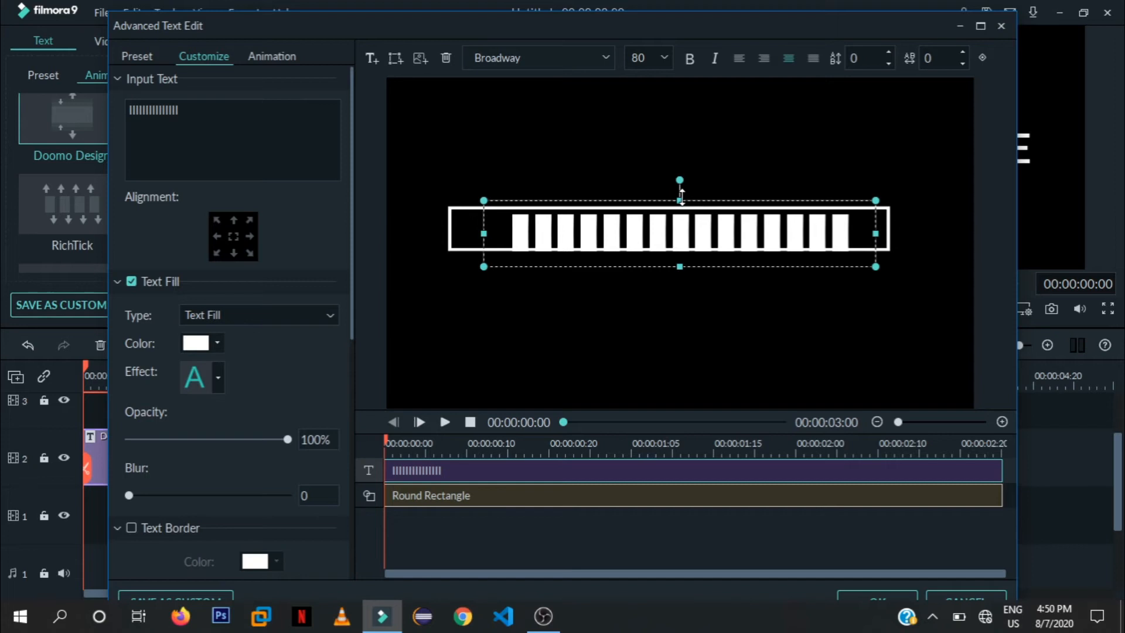
left_click_drag(645, 215, 615, 221)
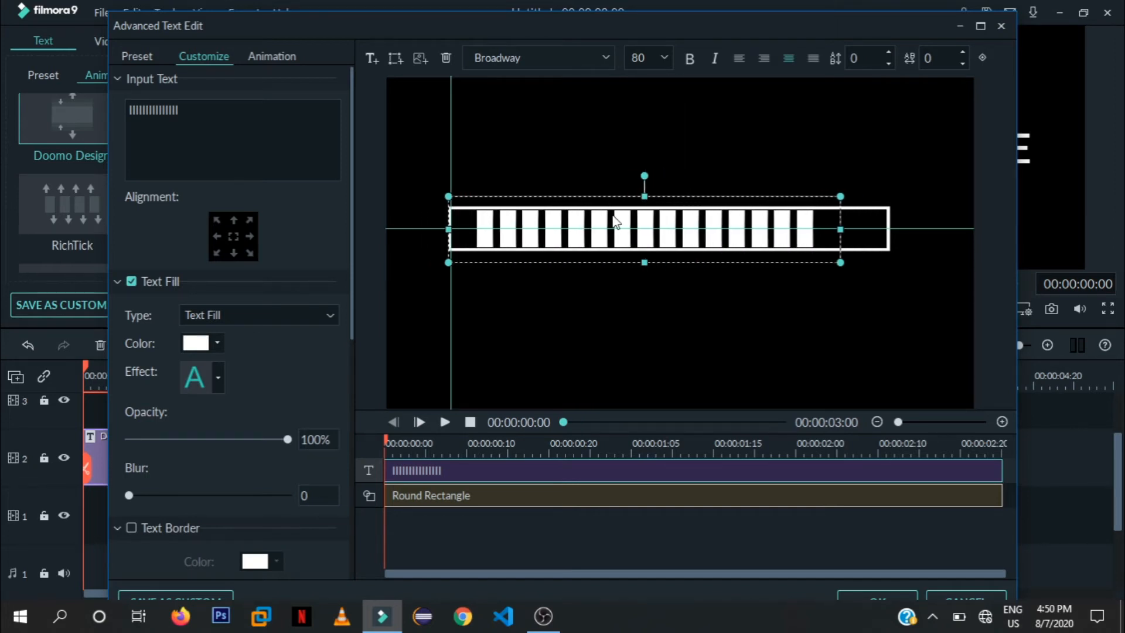
mouse_move(451, 230)
left_mouse_down()
mouse_move(471, 230)
mouse_move(461, 231)
left_mouse_up()
left_click(463, 233)
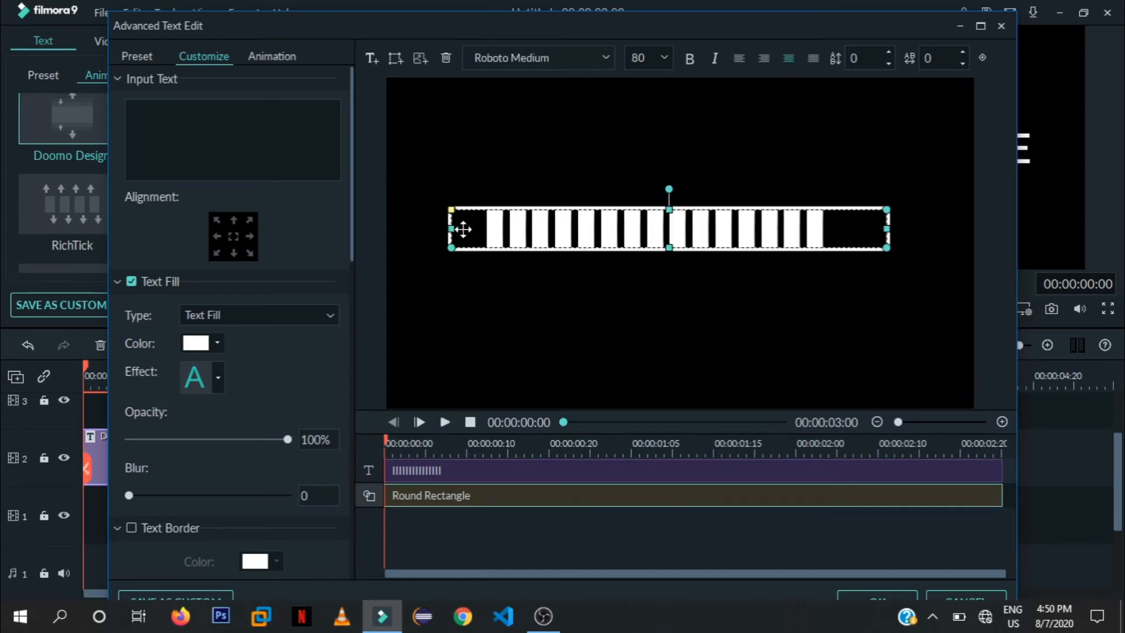
Narrow the outlined rectangle from both ends so it fits closely around the row of blocks.
left_click_drag(452, 228, 481, 229)
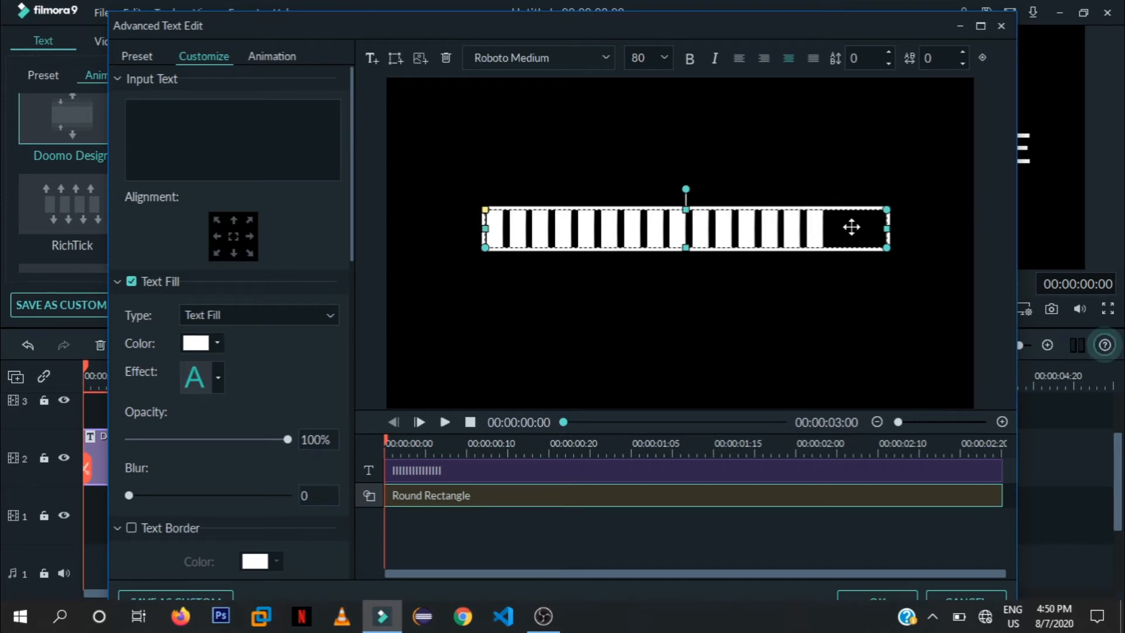
left_click_drag(885, 230, 824, 229)
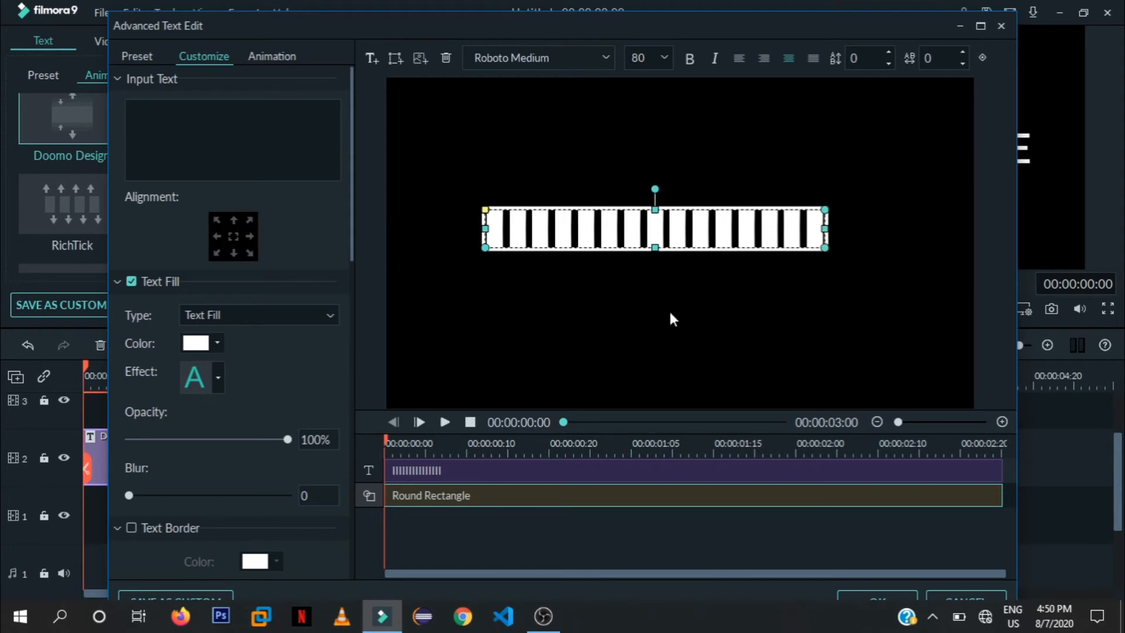
scroll(253, 443, "down", 2)
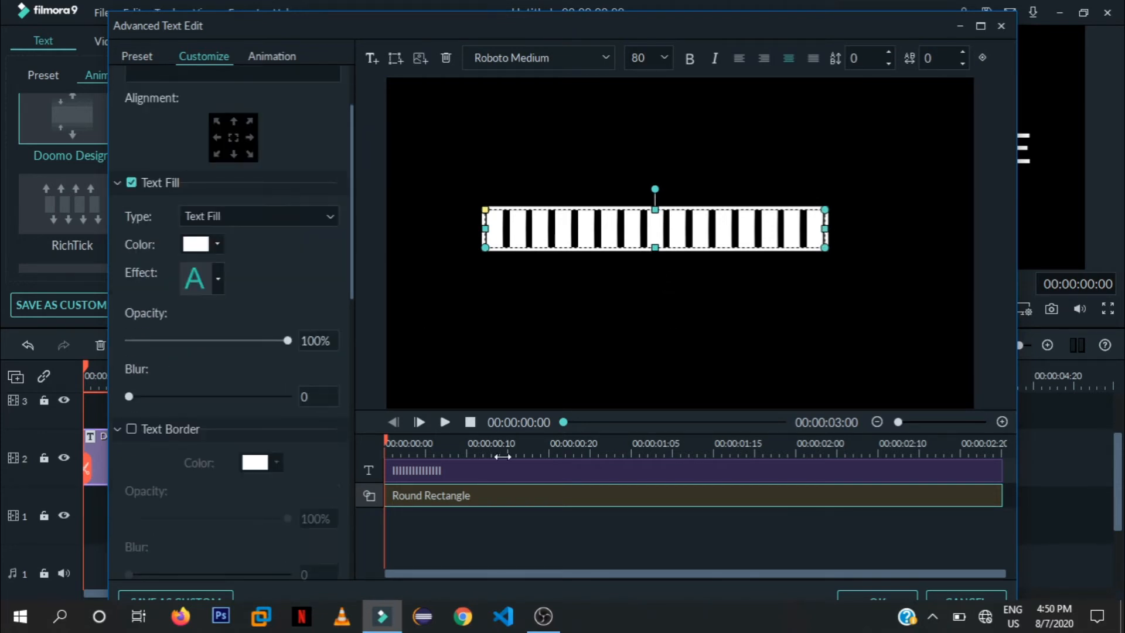
Apply the Type Writer animation to the row of blocks.
left_click(455, 480)
scroll(227, 473, "down", 5)
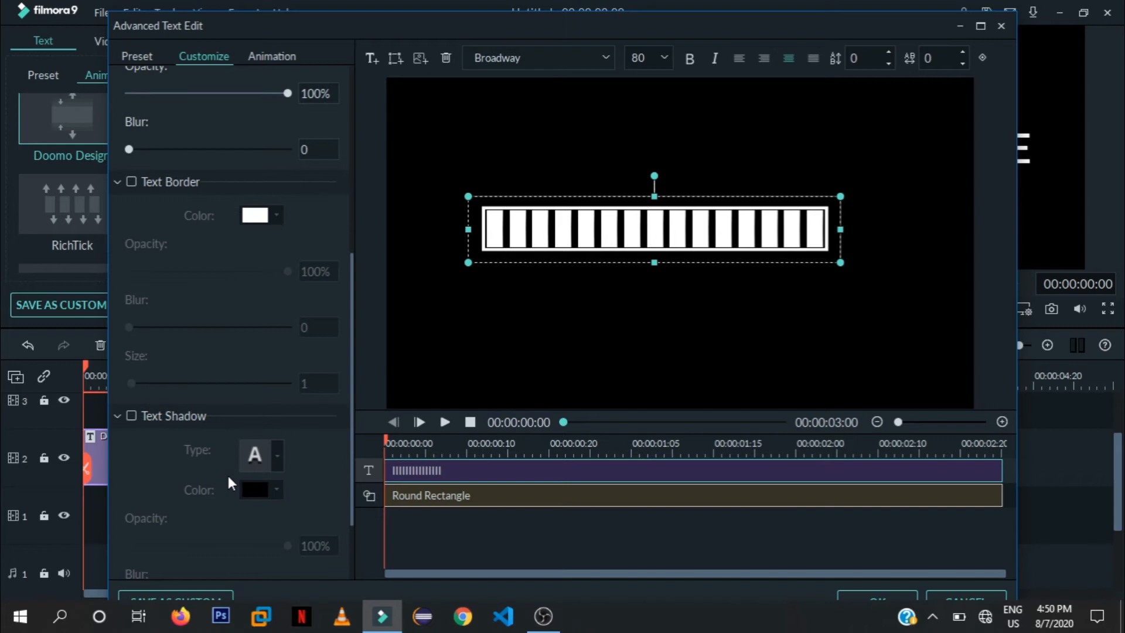
scroll(210, 422, "down", 2)
scroll(210, 422, "up", 6)
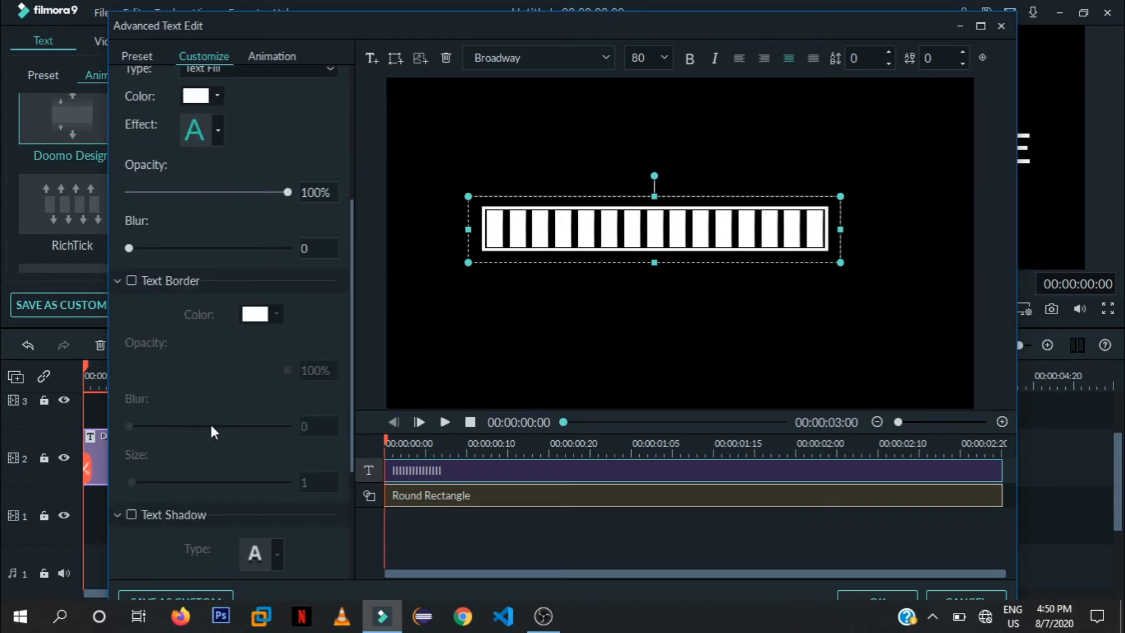
scroll(212, 432, "down", 2)
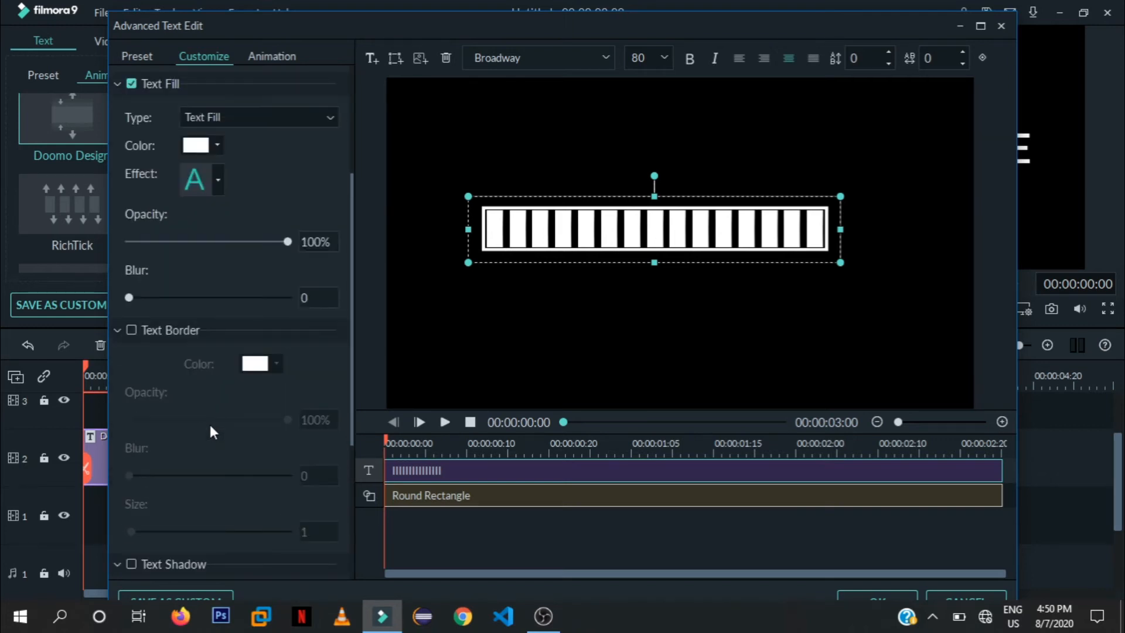
scroll(318, 131, "up", 2)
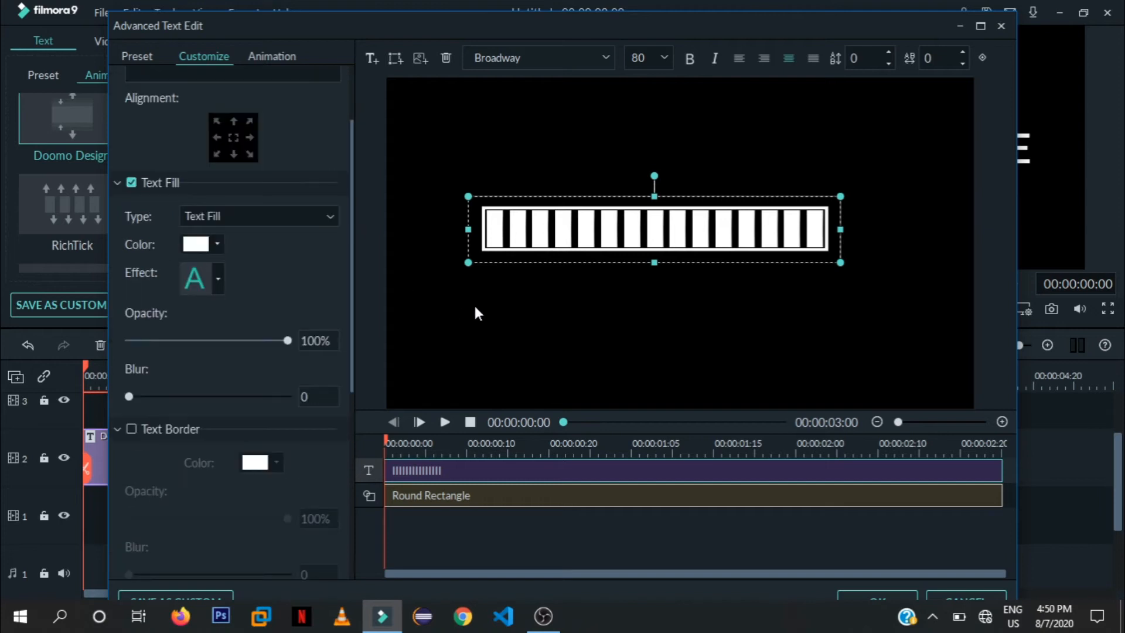
left_click(272, 59)
scroll(225, 246, "up", 10)
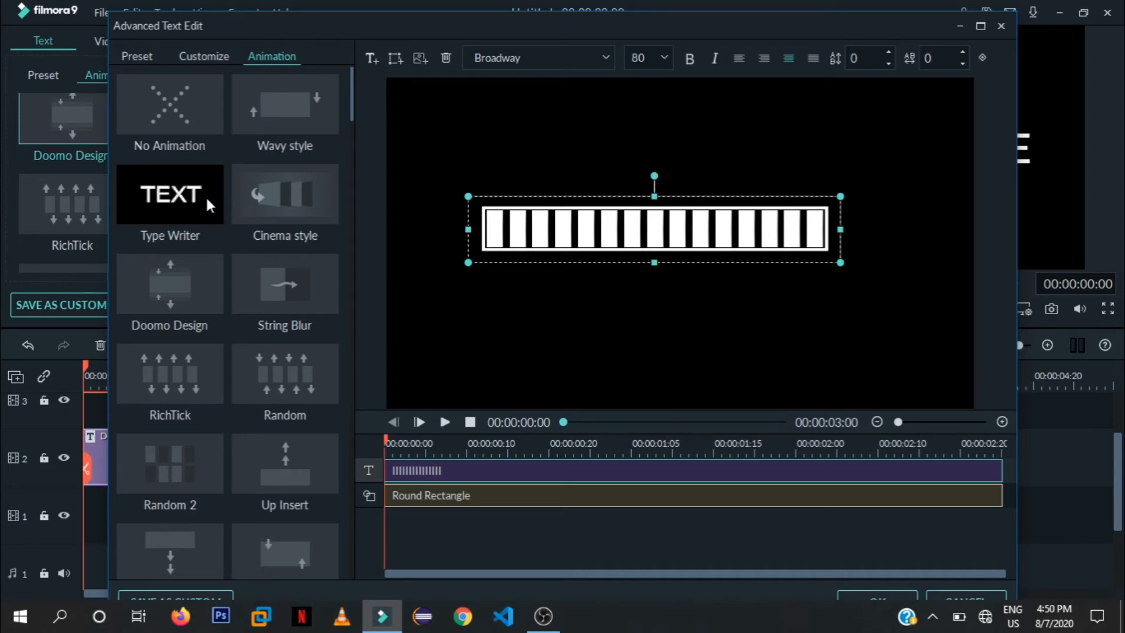
left_click(205, 196)
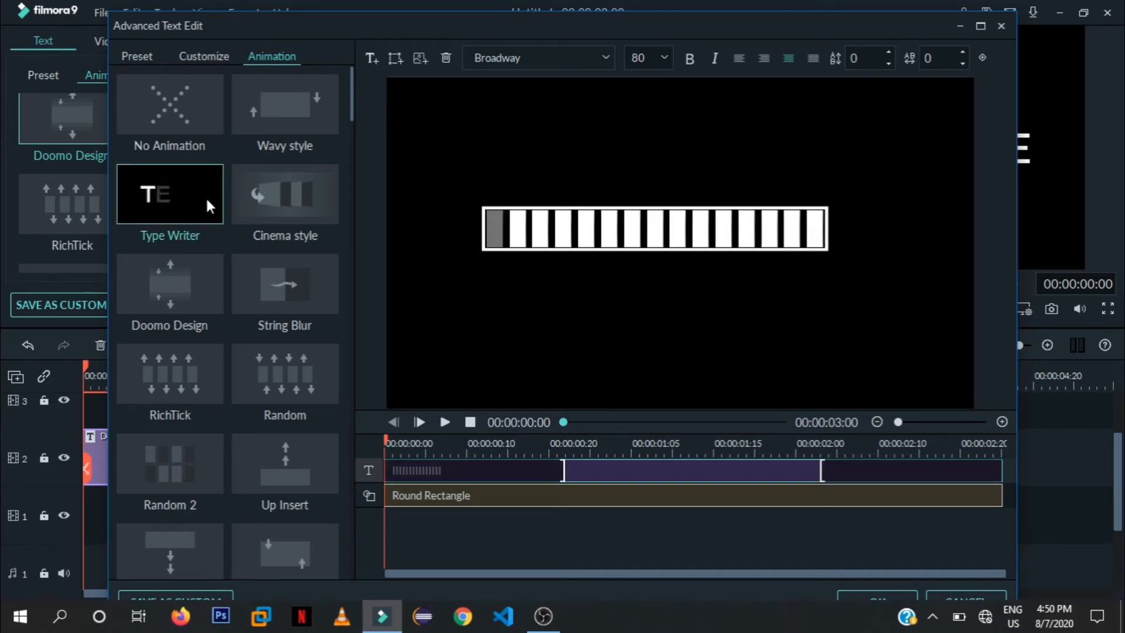
Extend the blocks' intro animation over the whole three-second layer, leaving no outro, and play the title from the start.
left_click_drag(823, 469, 1045, 468)
left_click(565, 467)
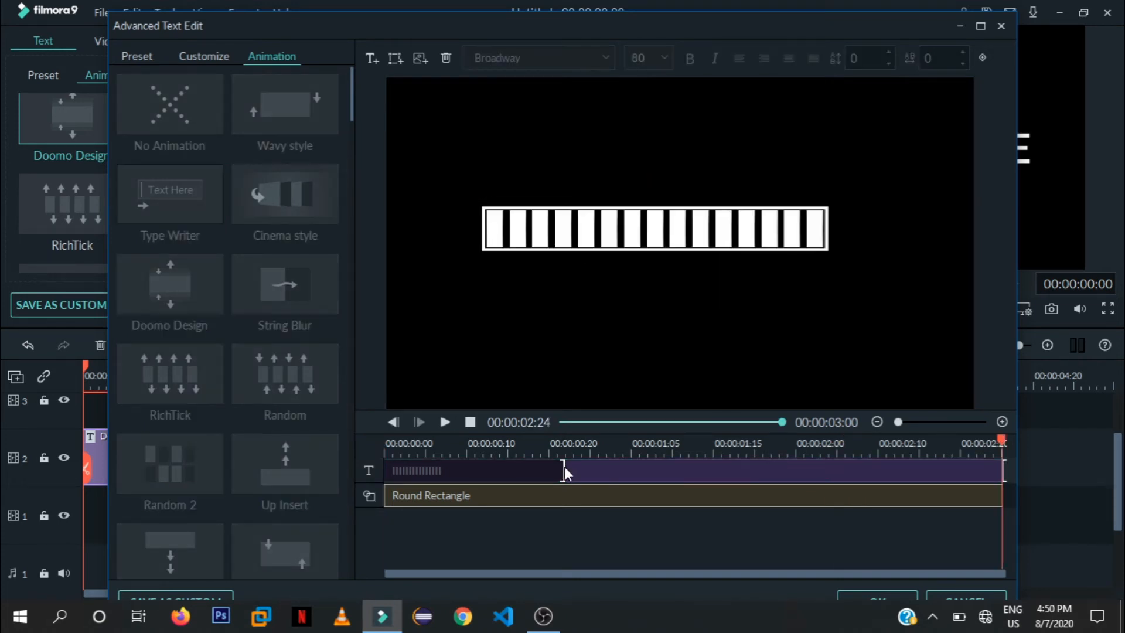
left_click_drag(565, 472, 671, 472)
left_click_drag(764, 479, 1001, 469)
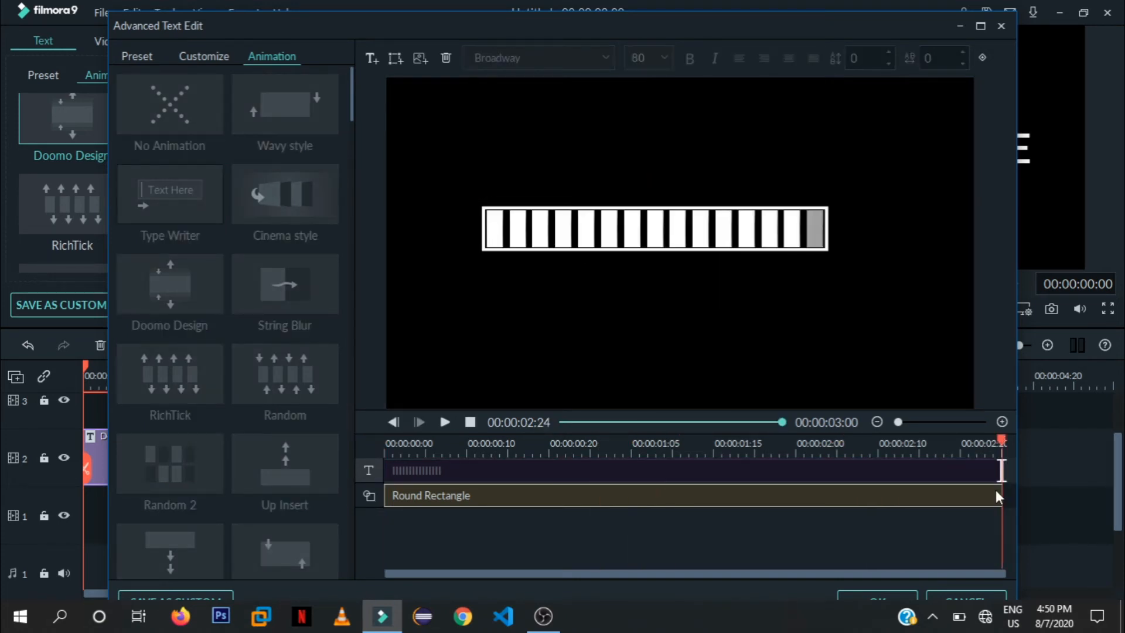
left_click(470, 422)
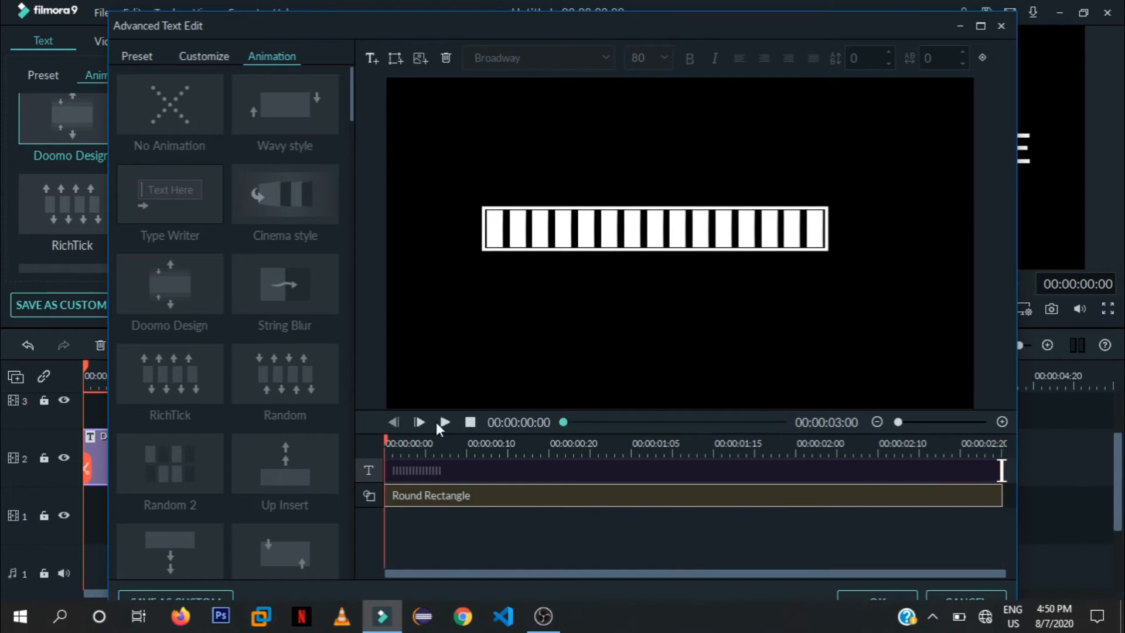
left_click(444, 422)
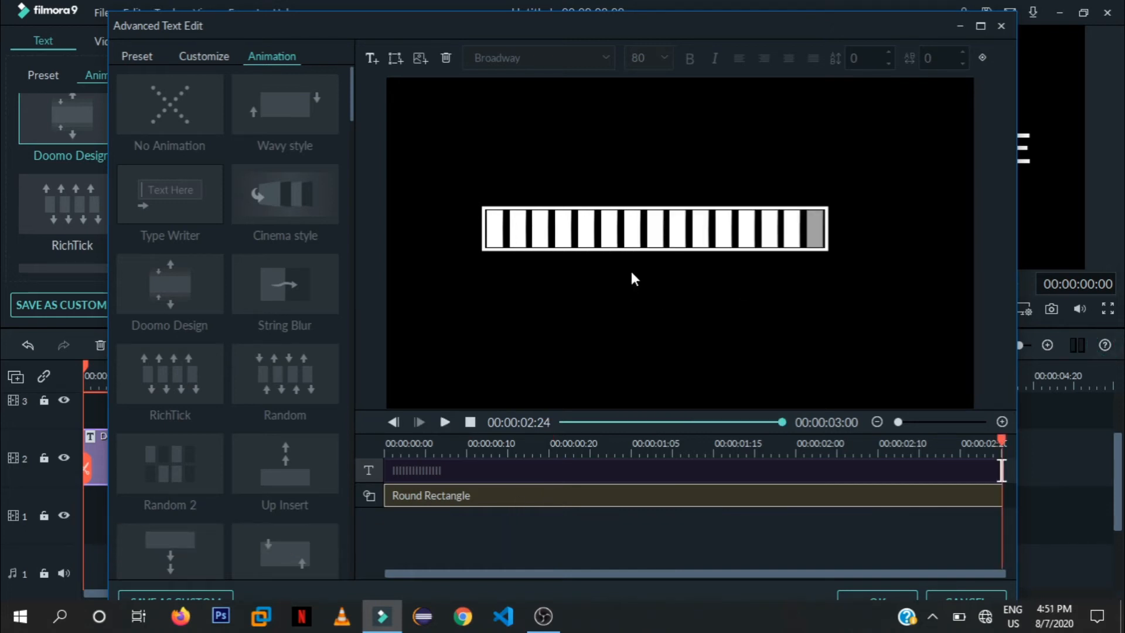
Add a new text box with font size 20 and center it just below the loading bar.
left_click(213, 57)
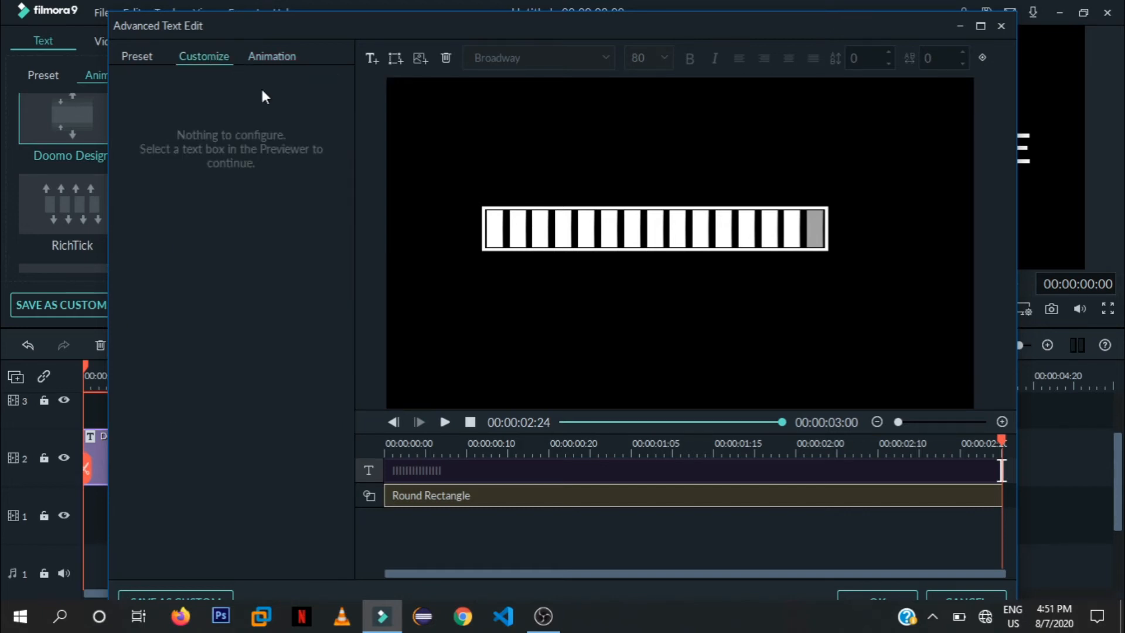
left_click(371, 58)
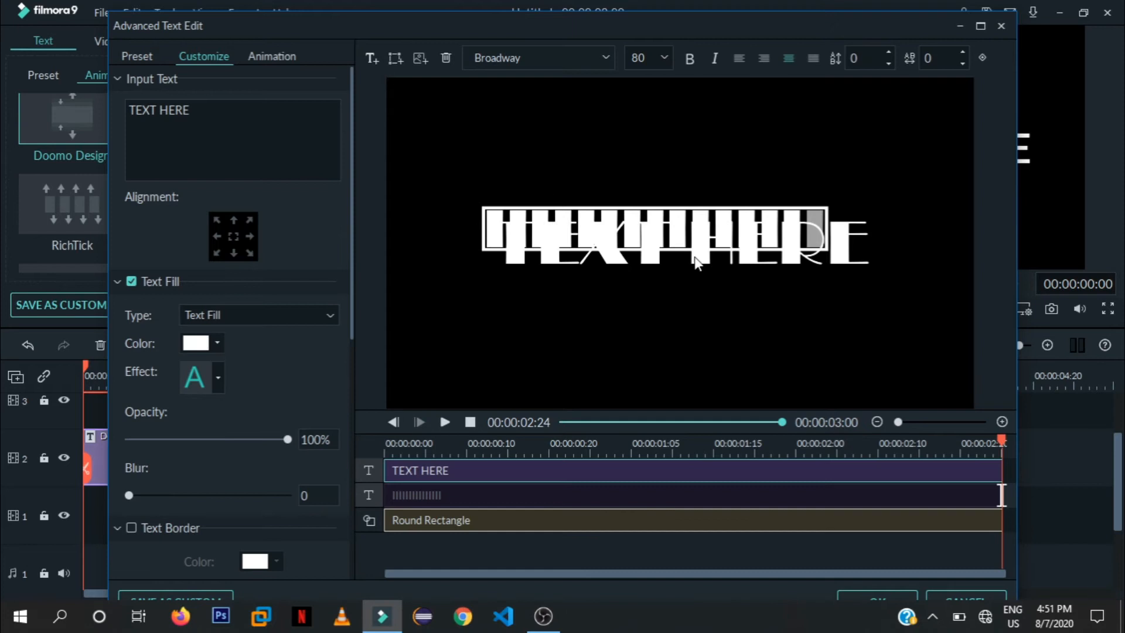
left_click_drag(661, 263, 672, 289)
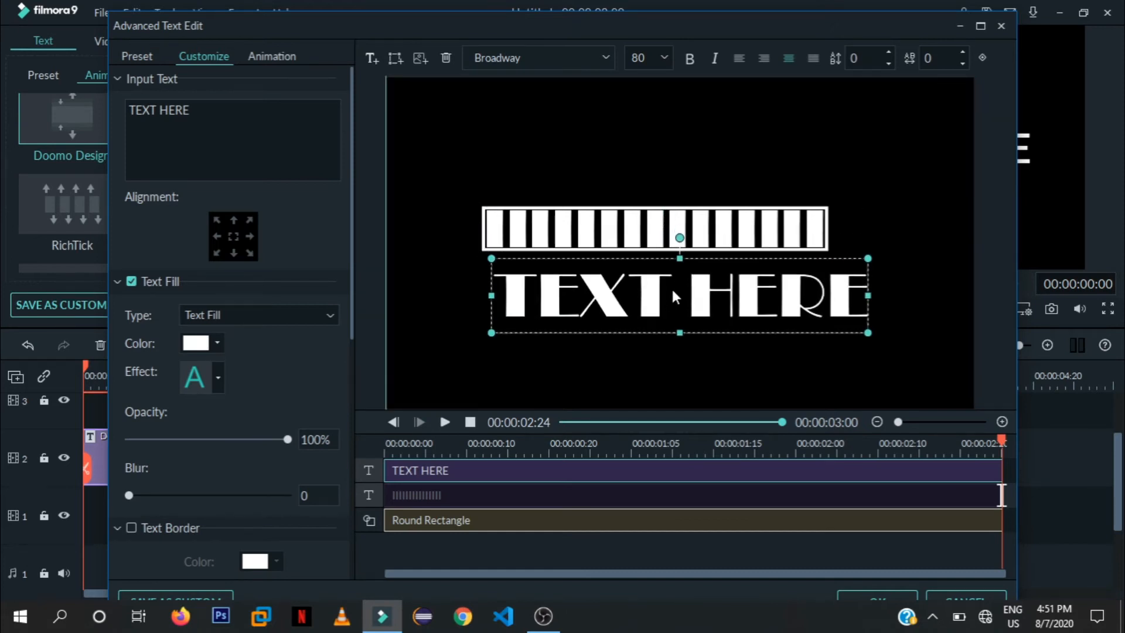
left_click(664, 58)
scroll(642, 126, "up", 5)
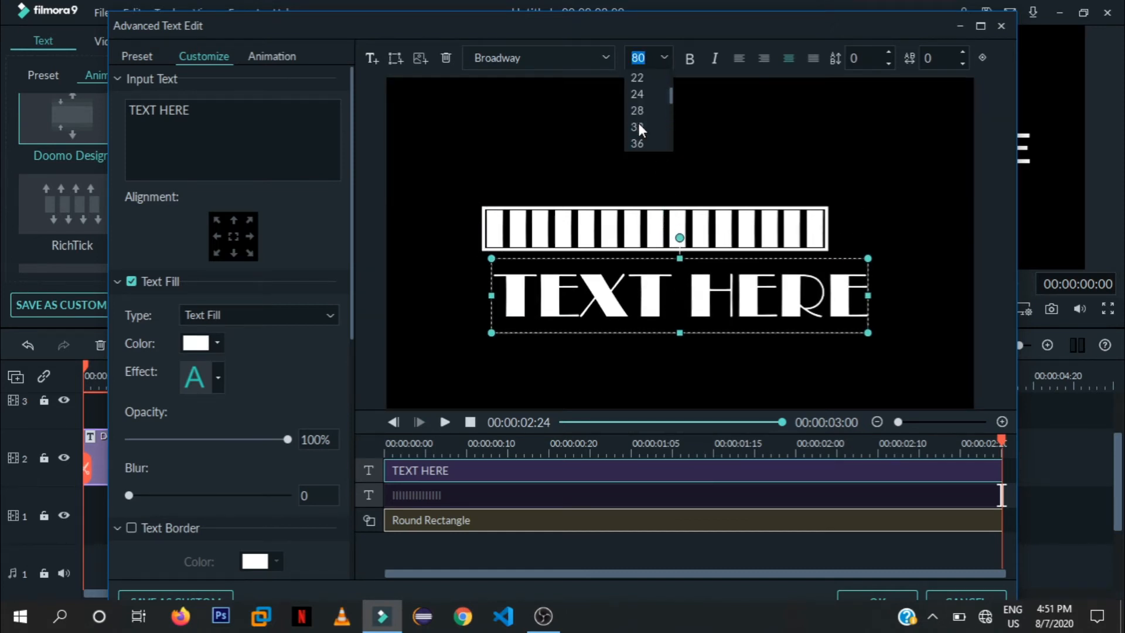
left_click(641, 143)
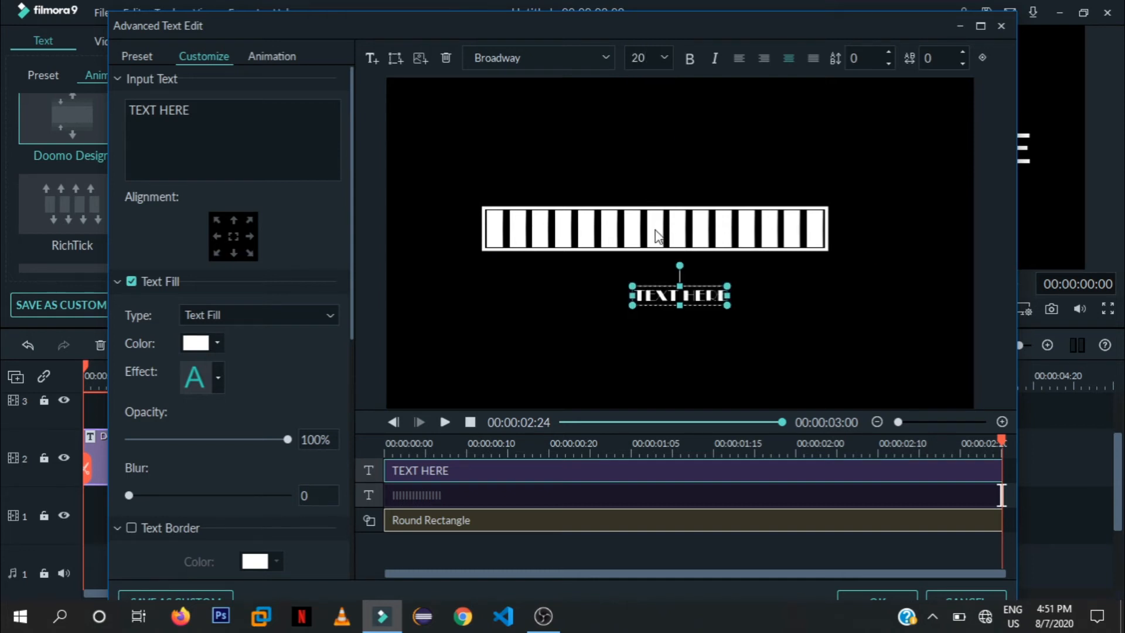
mouse_move(667, 286)
left_mouse_down()
mouse_move(648, 270)
mouse_move(667, 287)
left_mouse_up()
Replace the new text box's placeholder with "UPLOADING...".
left_click(254, 121)
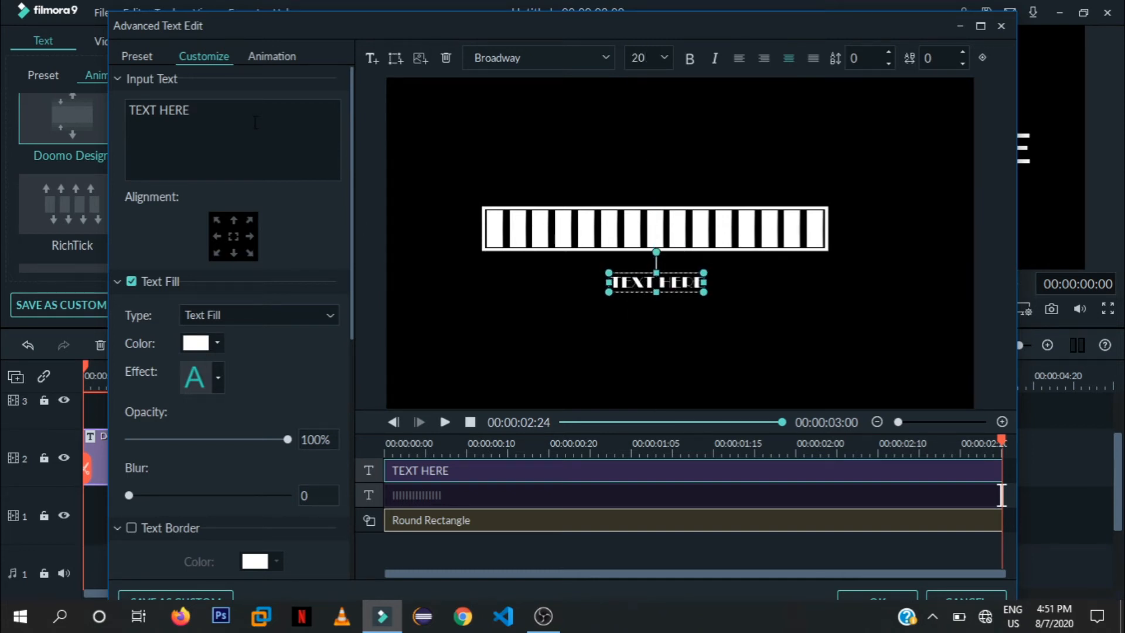
key("ctrl+a")
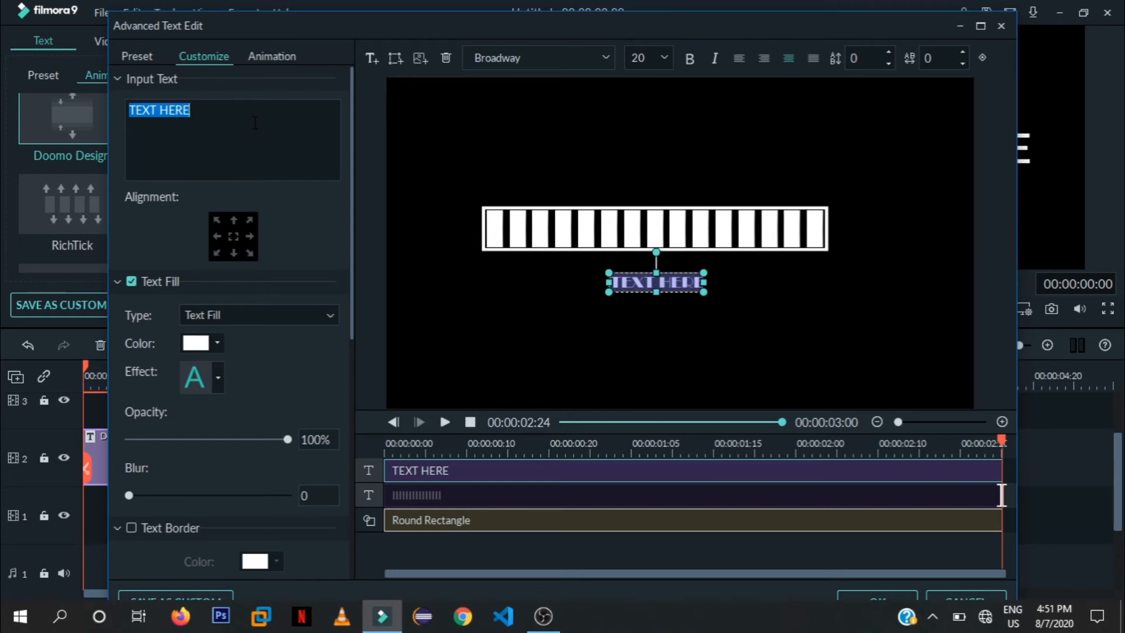
type("UPLOADING")
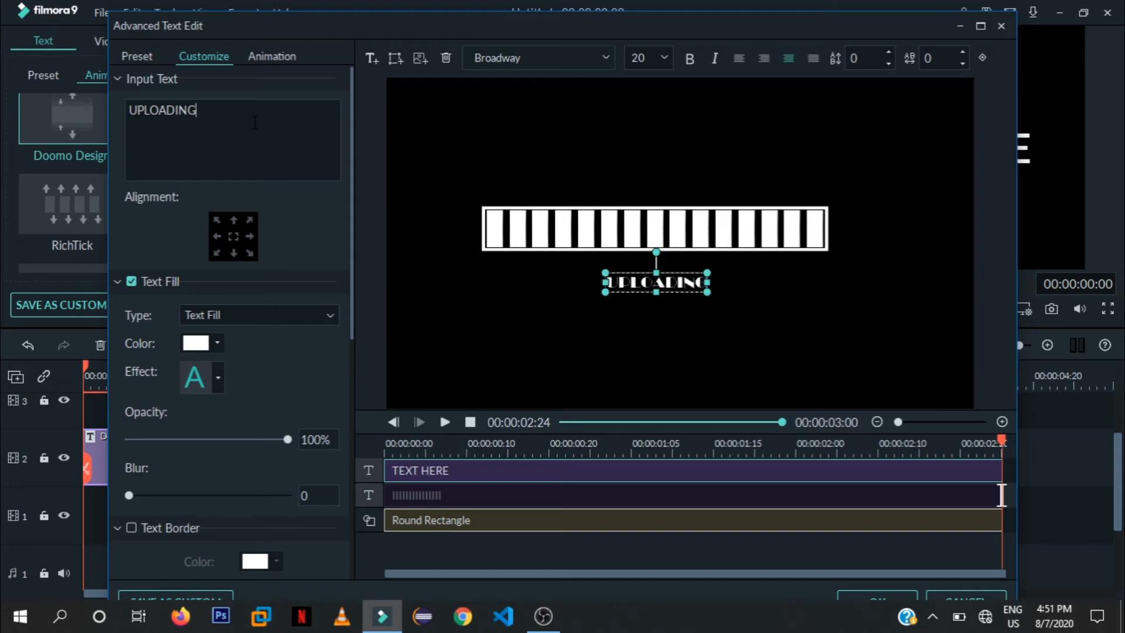
type("...")
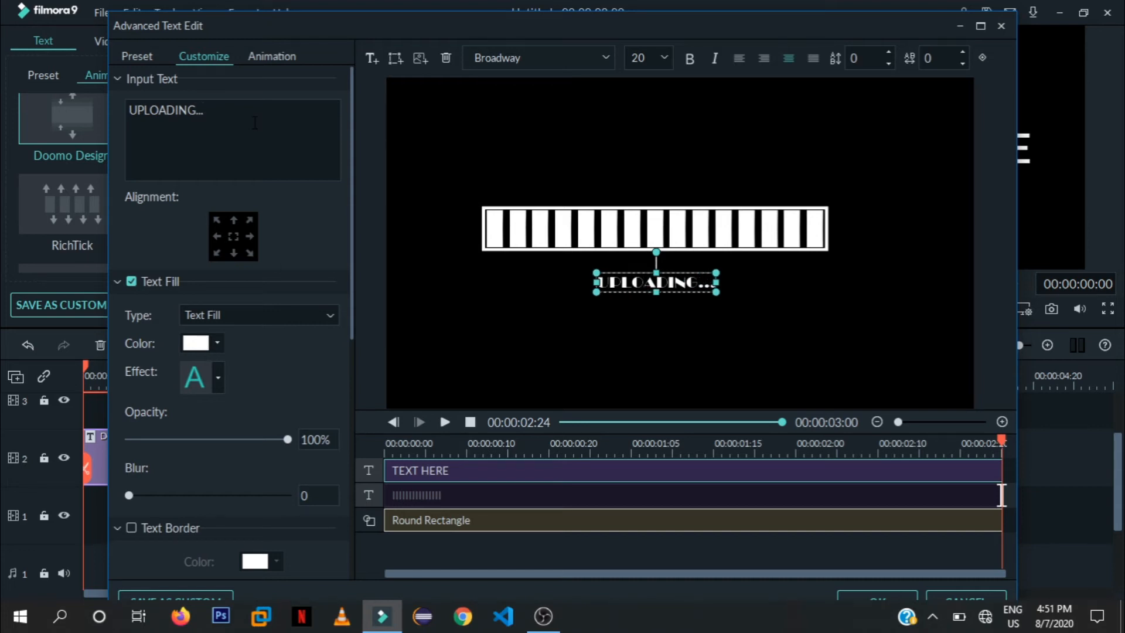
Set the caption's font to Arial and move it slightly closer to the underside of the bar.
left_click(548, 58)
type("AIR")
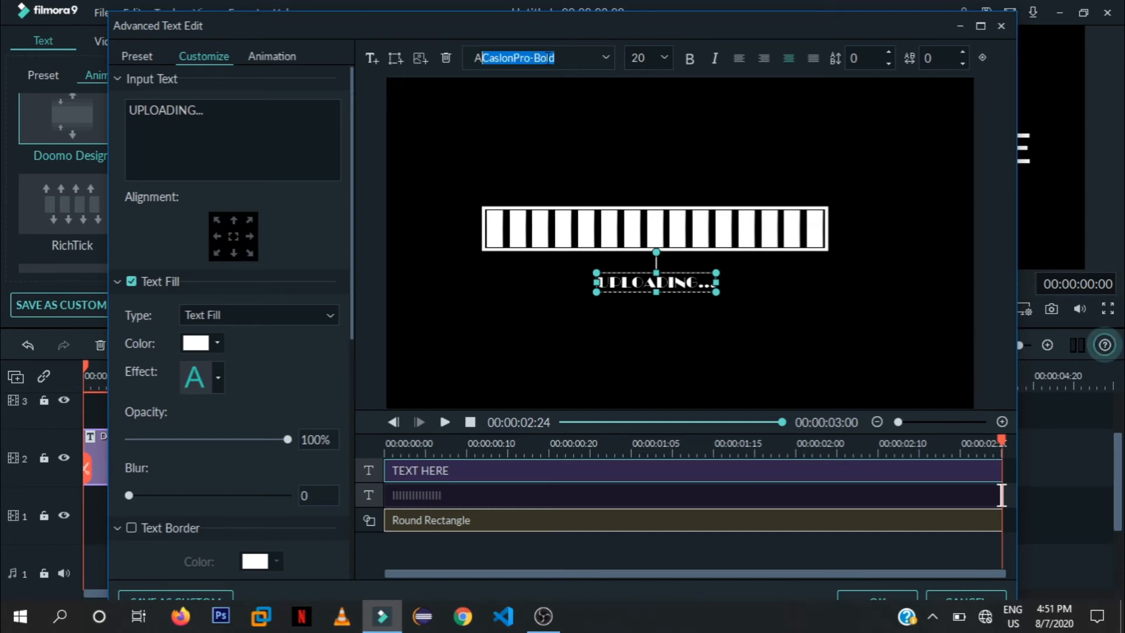
key("BackSpace")
key("BackSpace")
type("RIAL")
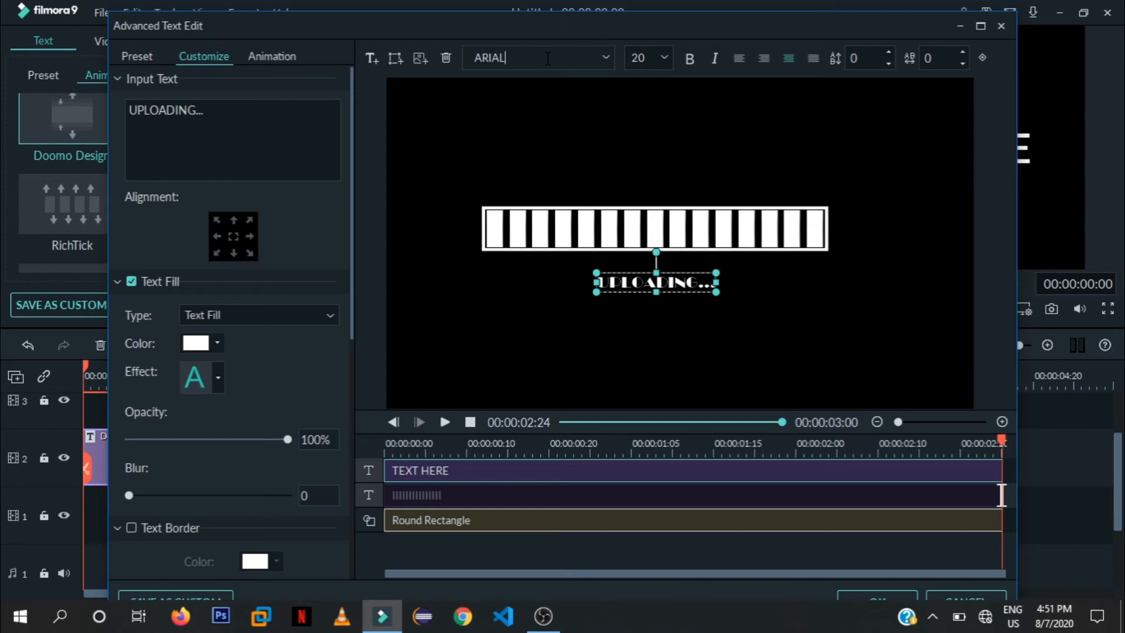
key("Return")
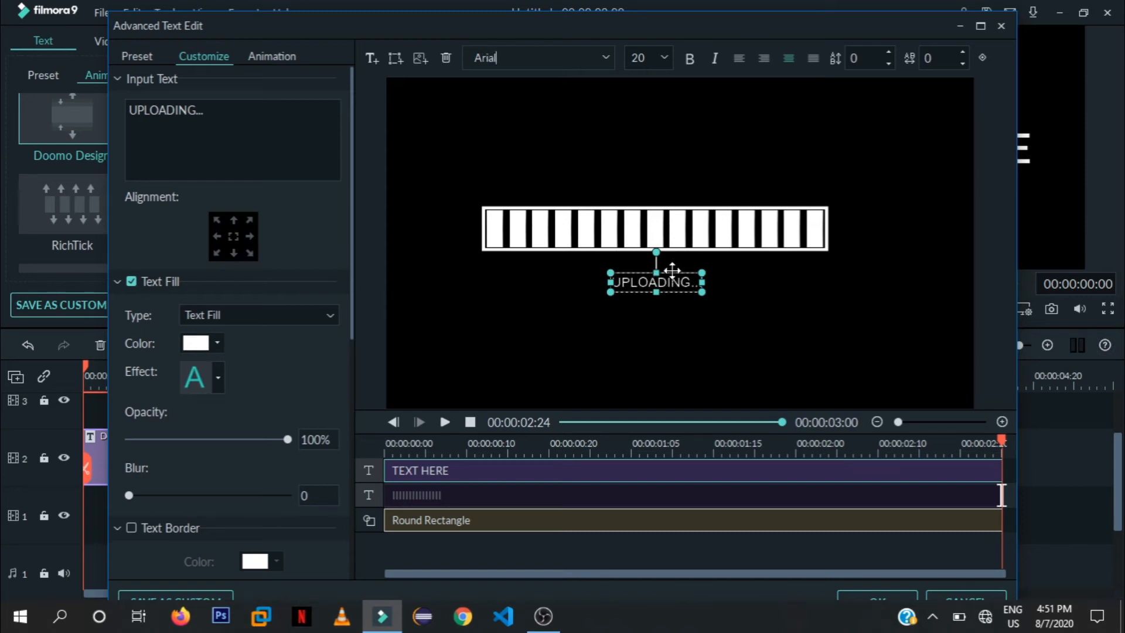
left_click_drag(672, 277, 669, 266)
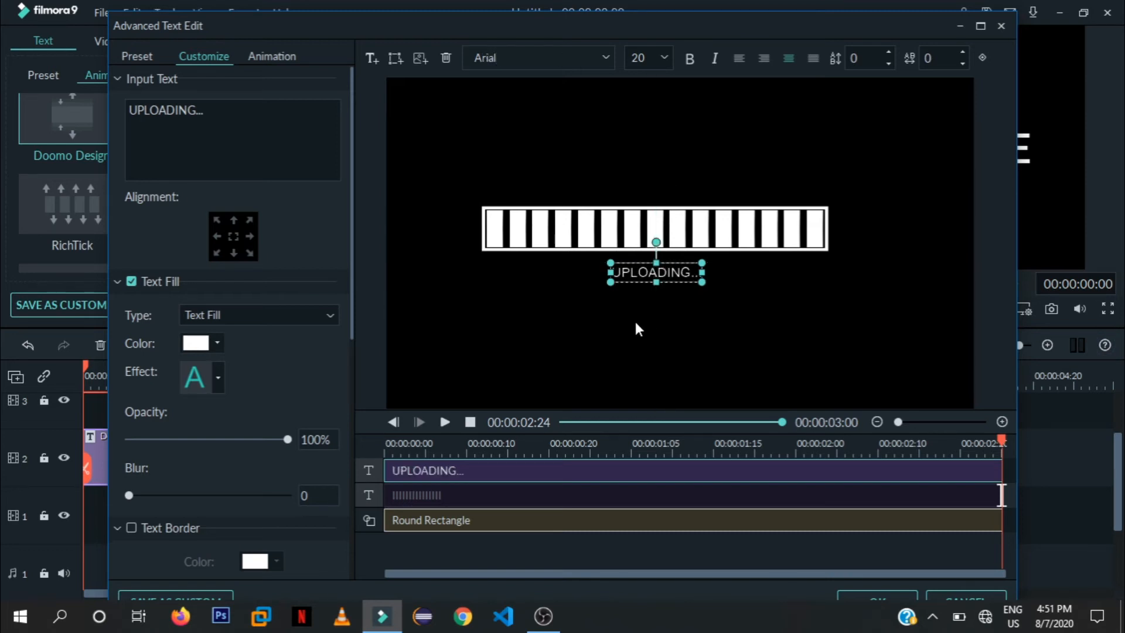
Apply the Fade2 animation to the "UPLOADING..." caption.
left_click(274, 48)
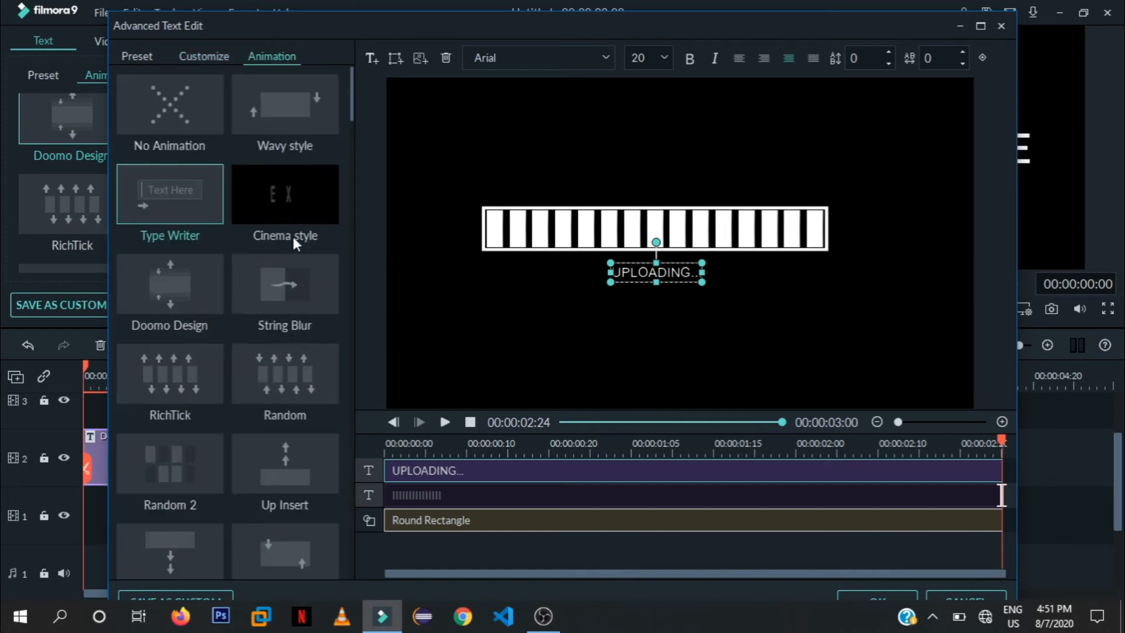
scroll(301, 314, "down", 10)
scroll(301, 317, "down", 15)
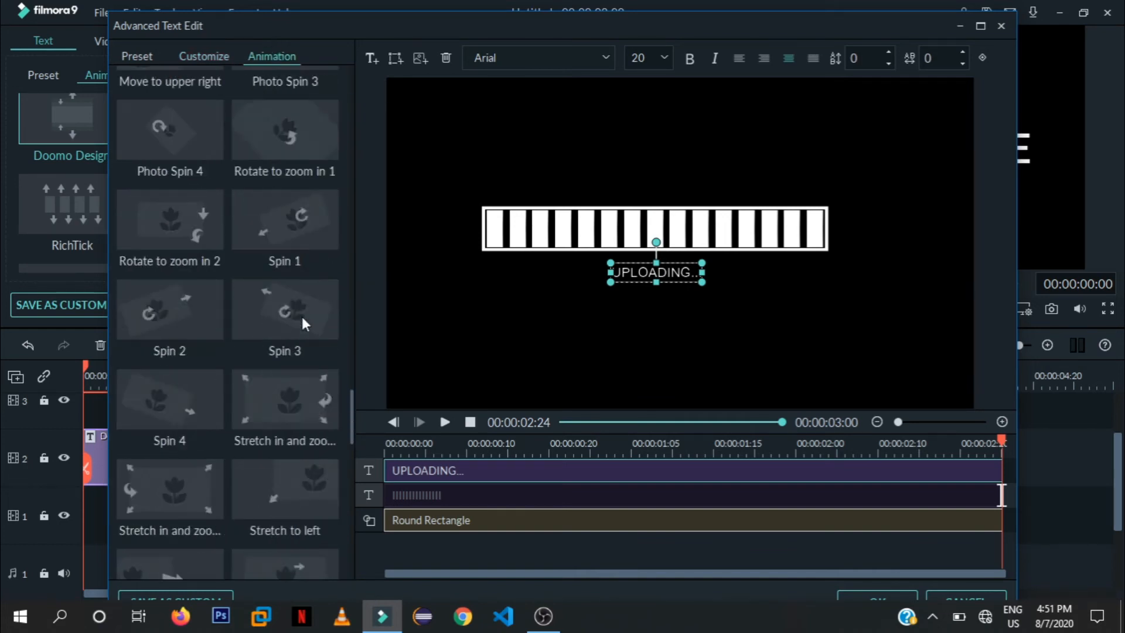
scroll(301, 316, "down", 5)
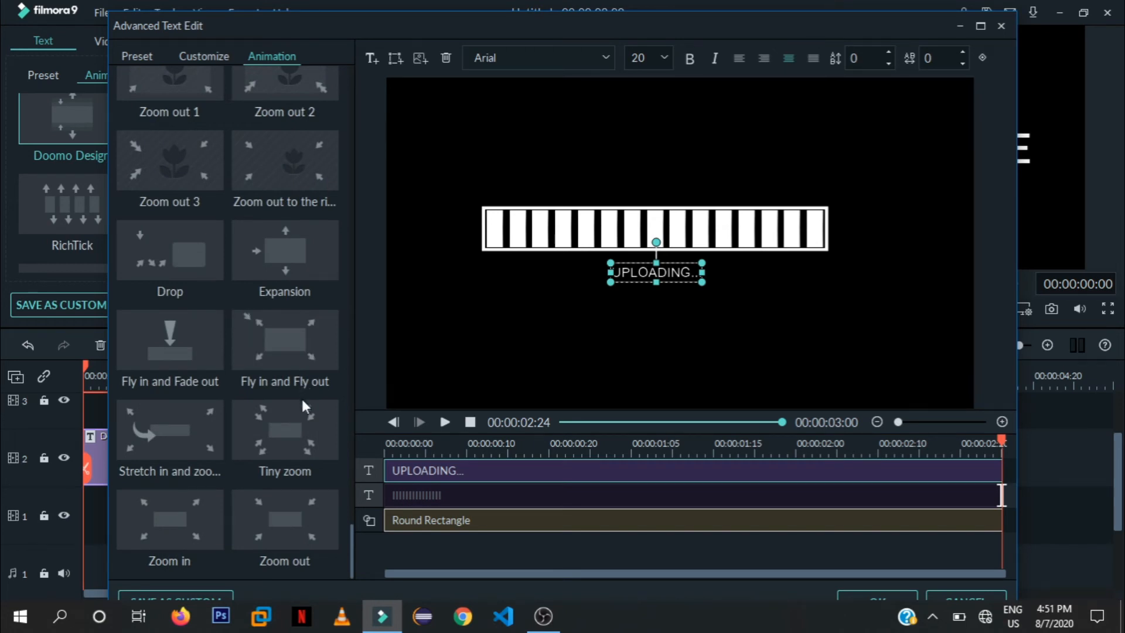
scroll(301, 394, "up", 10)
scroll(300, 396, "up", 10)
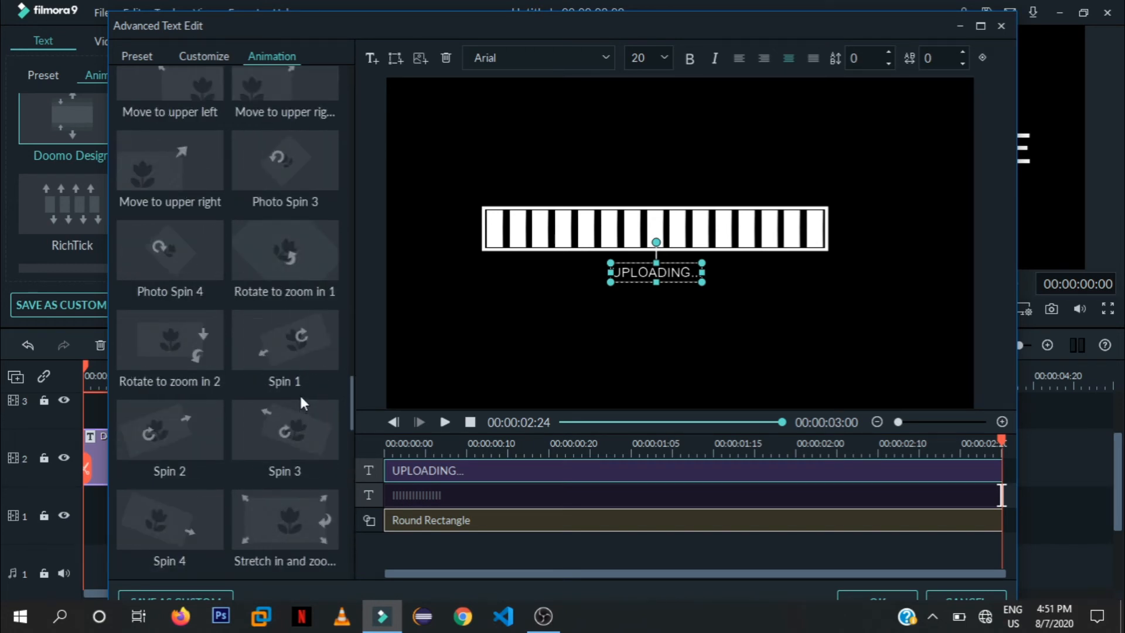
scroll(300, 396, "up", 6)
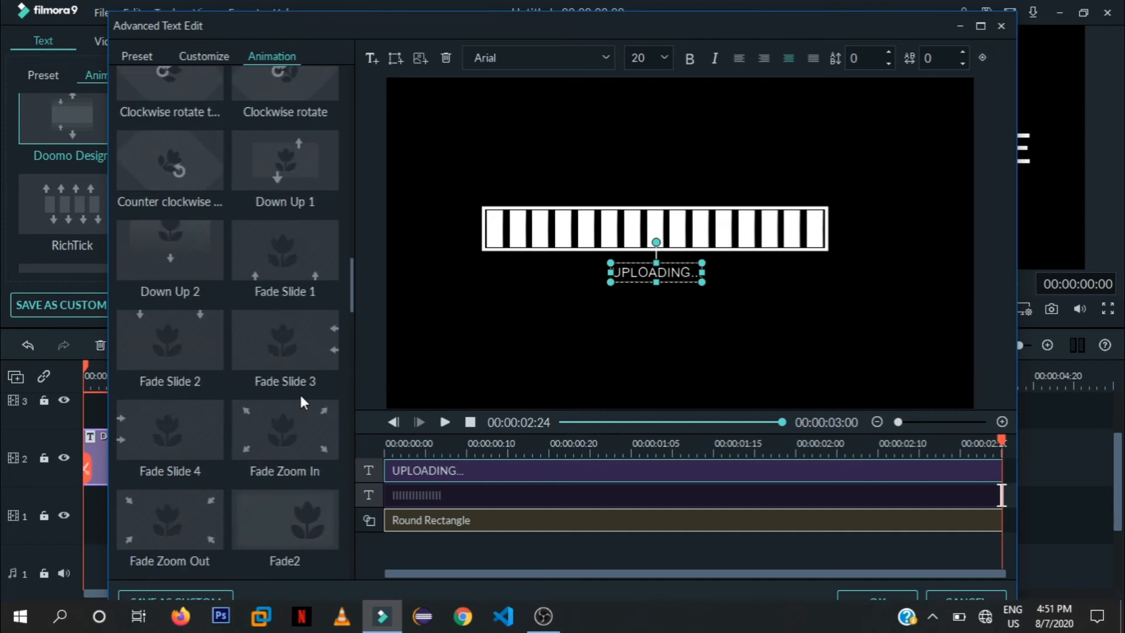
scroll(300, 392, "up", 3)
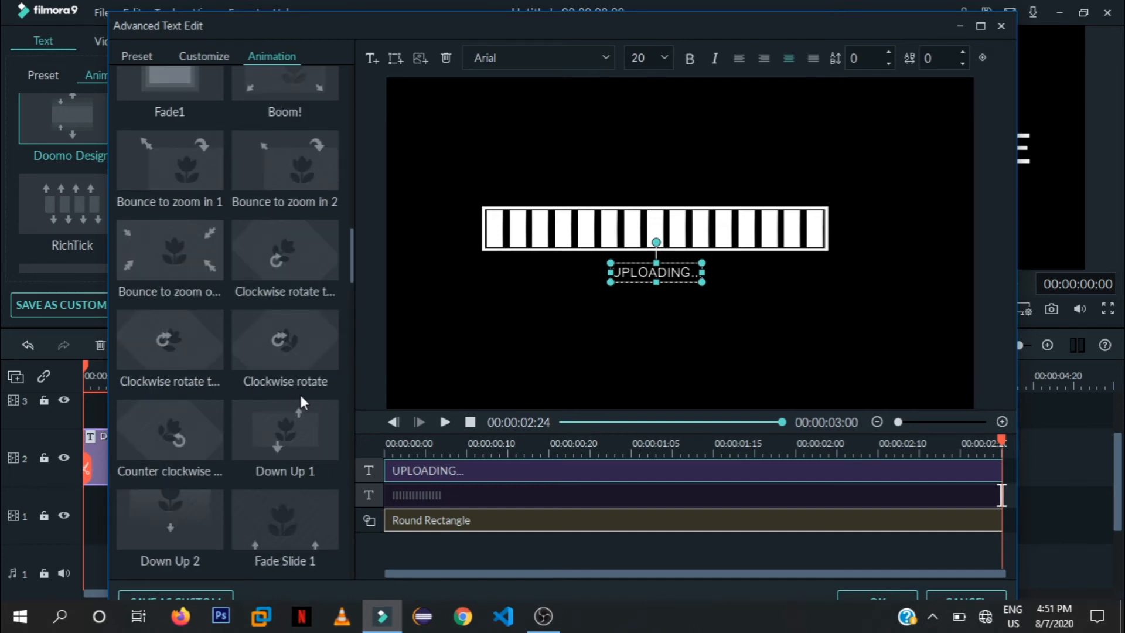
scroll(300, 392, "down", 3)
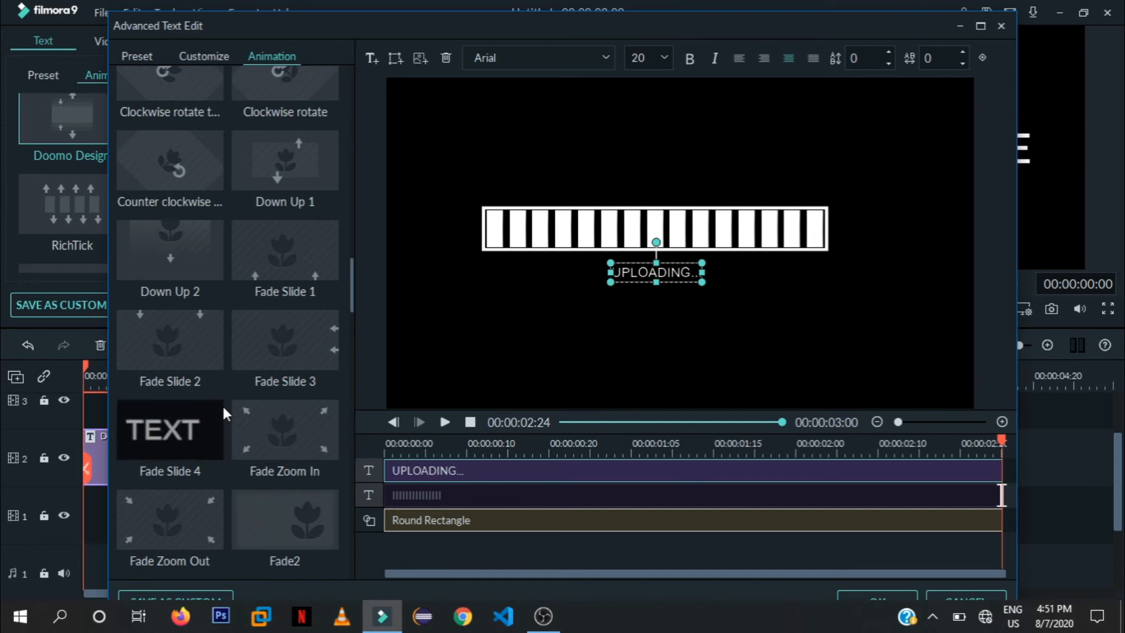
scroll(223, 404, "down", 3)
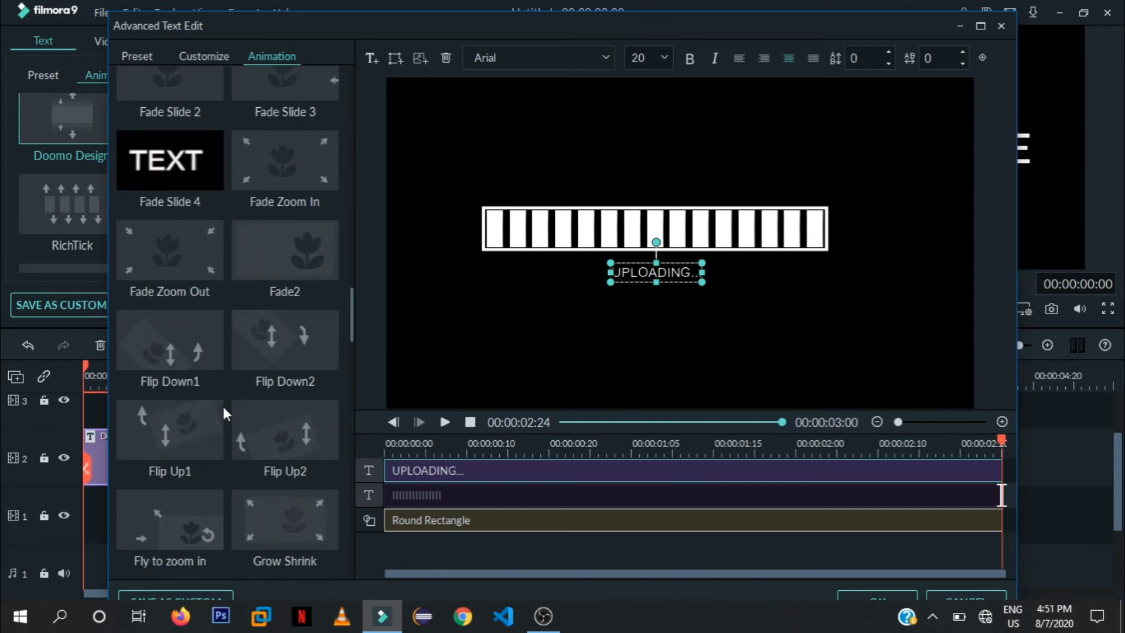
left_click(300, 258)
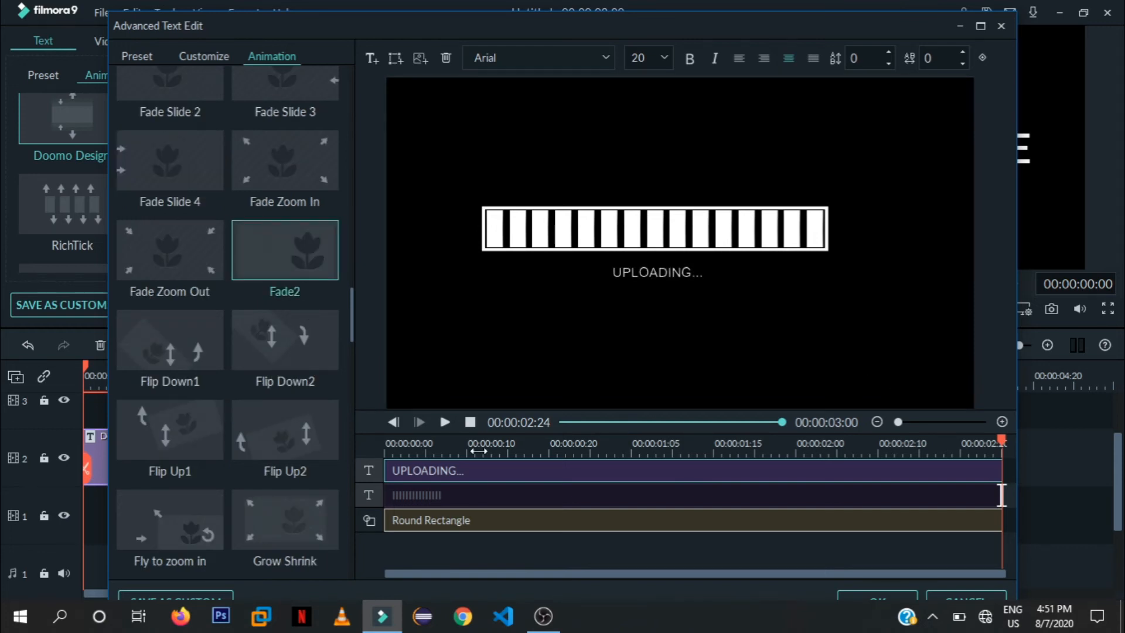
Trim the "UPLOADING..." caption to end just after 00:00:01:05 and add another text box near the middle of the bar.
left_click_drag(1005, 475, 673, 470)
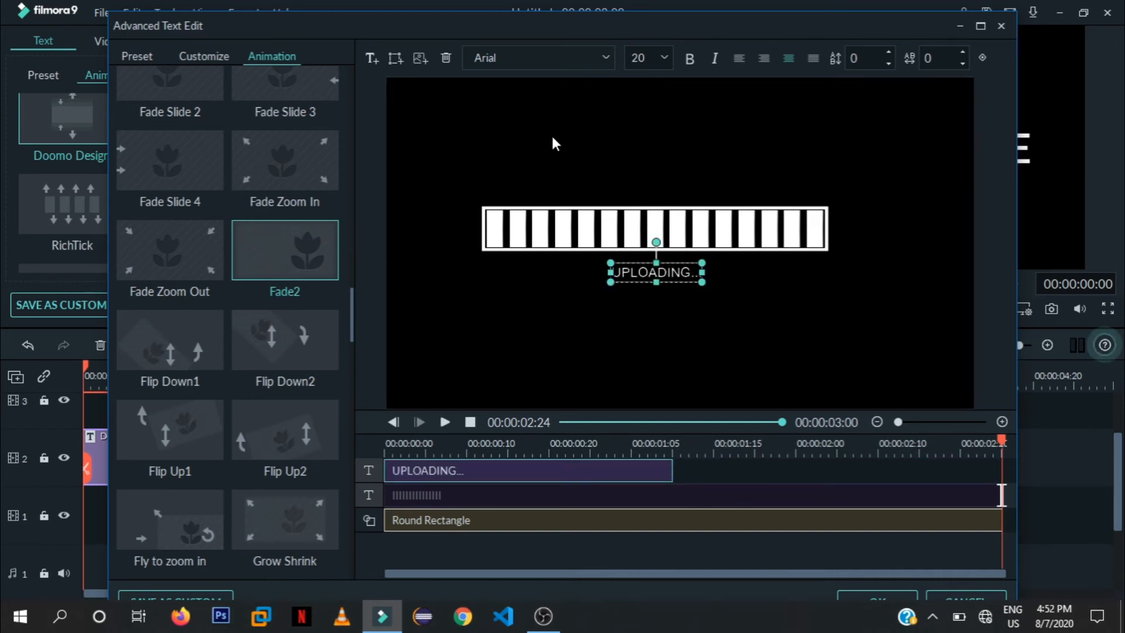
left_click(371, 56)
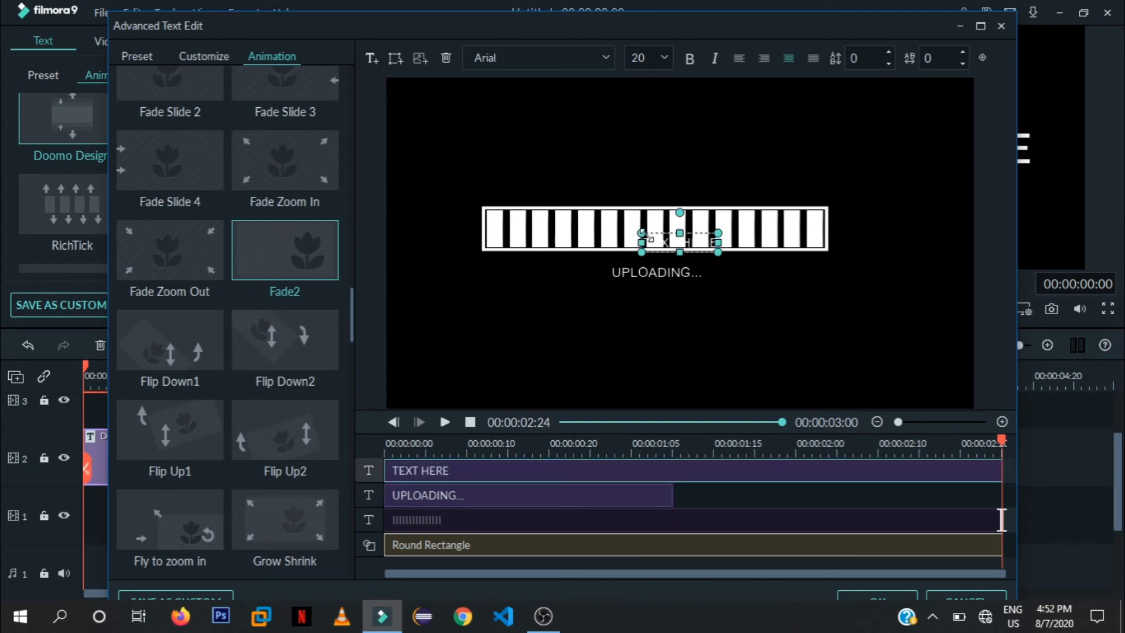
left_click_drag(669, 239, 627, 240)
Replace the new text box's placeholder with "UPLOADING..." and place it exactly over the existing caption below the bar.
left_click(205, 56)
left_click(204, 115)
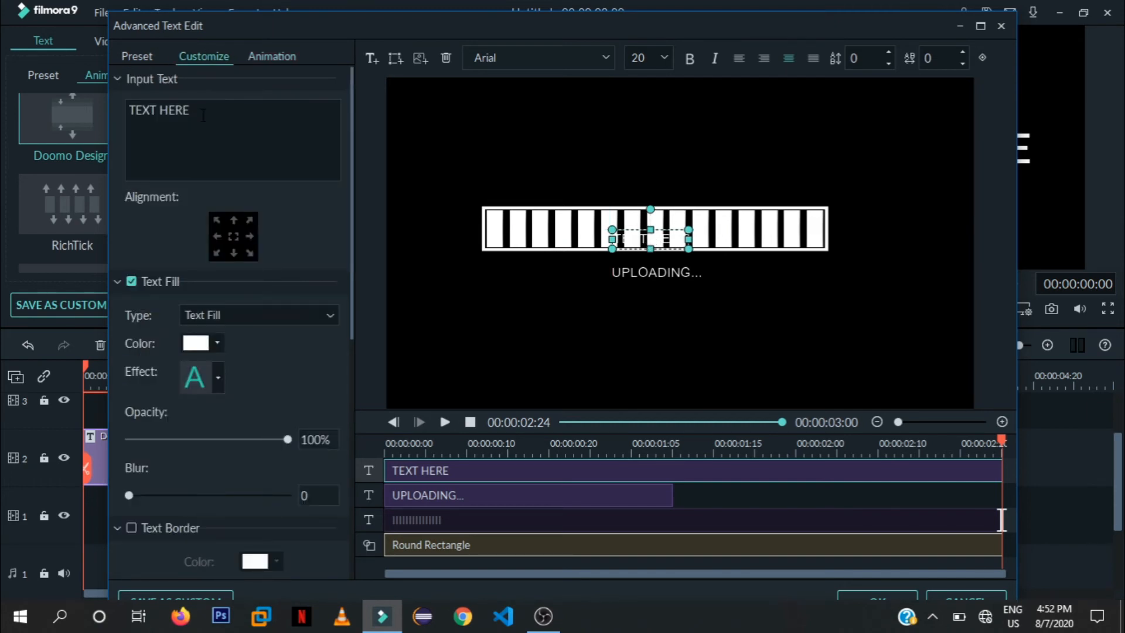
key("ctrl+a")
type("U")
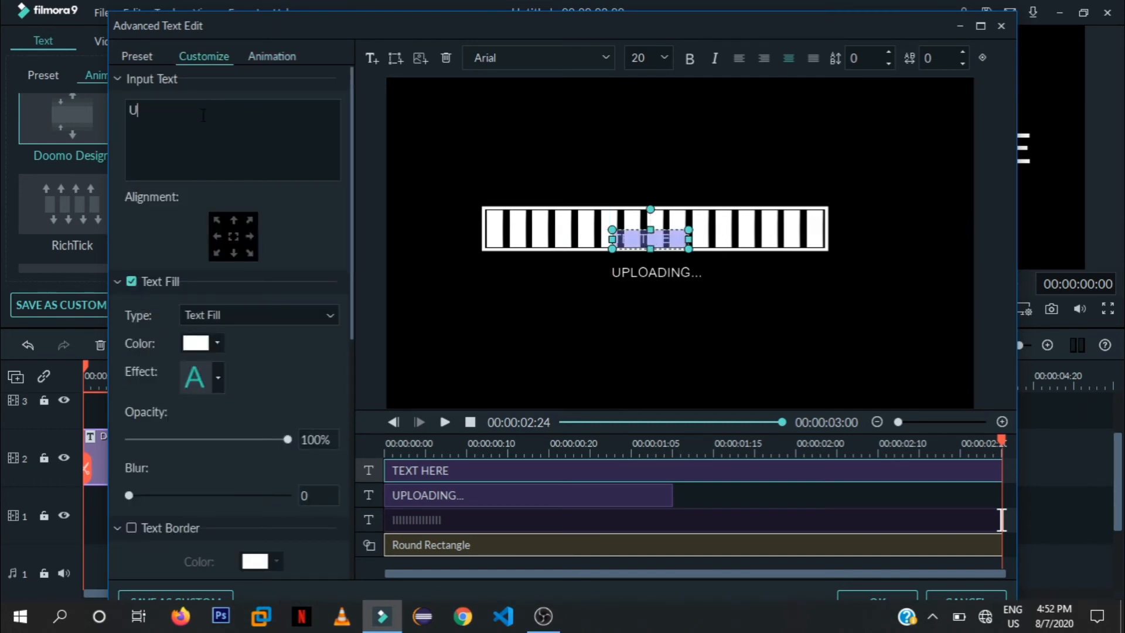
type("PLOADING")
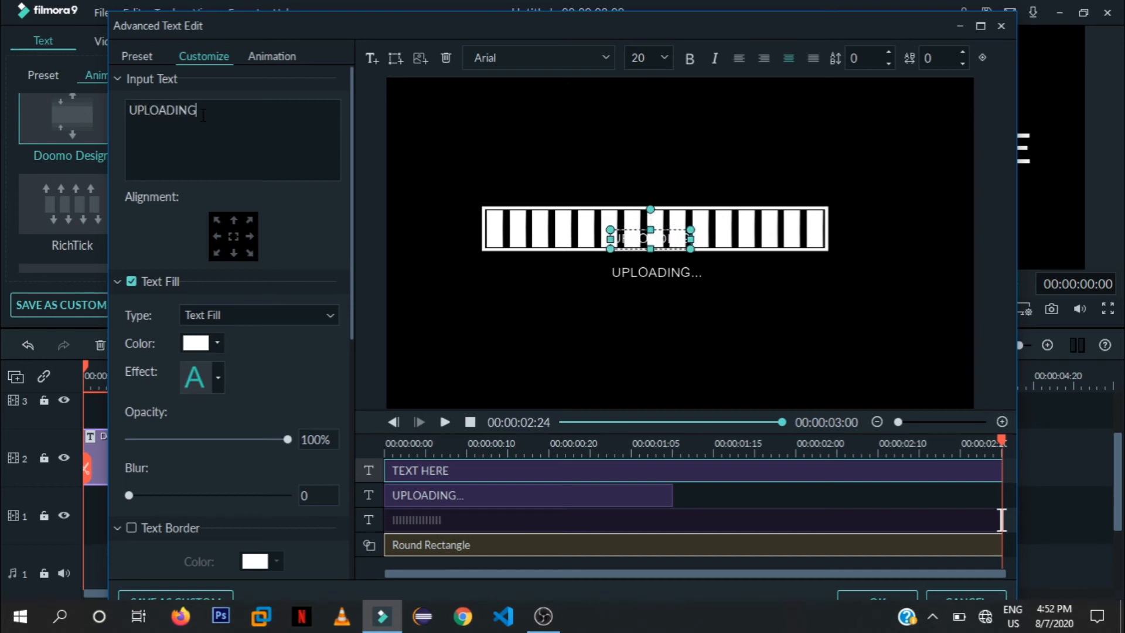
type("...")
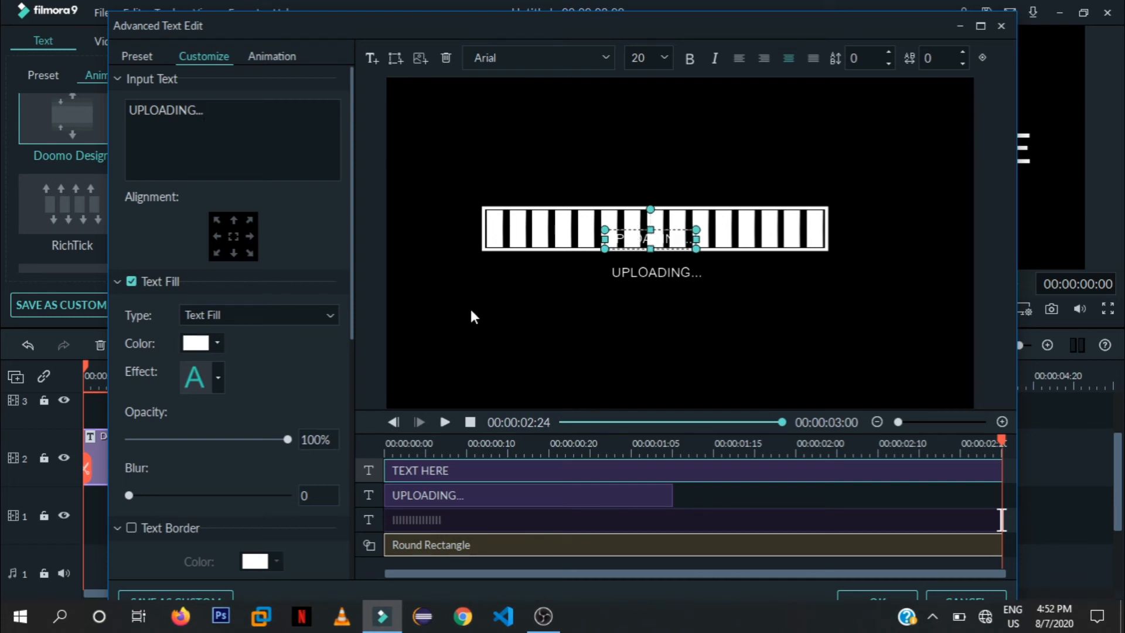
left_click_drag(620, 232, 626, 265)
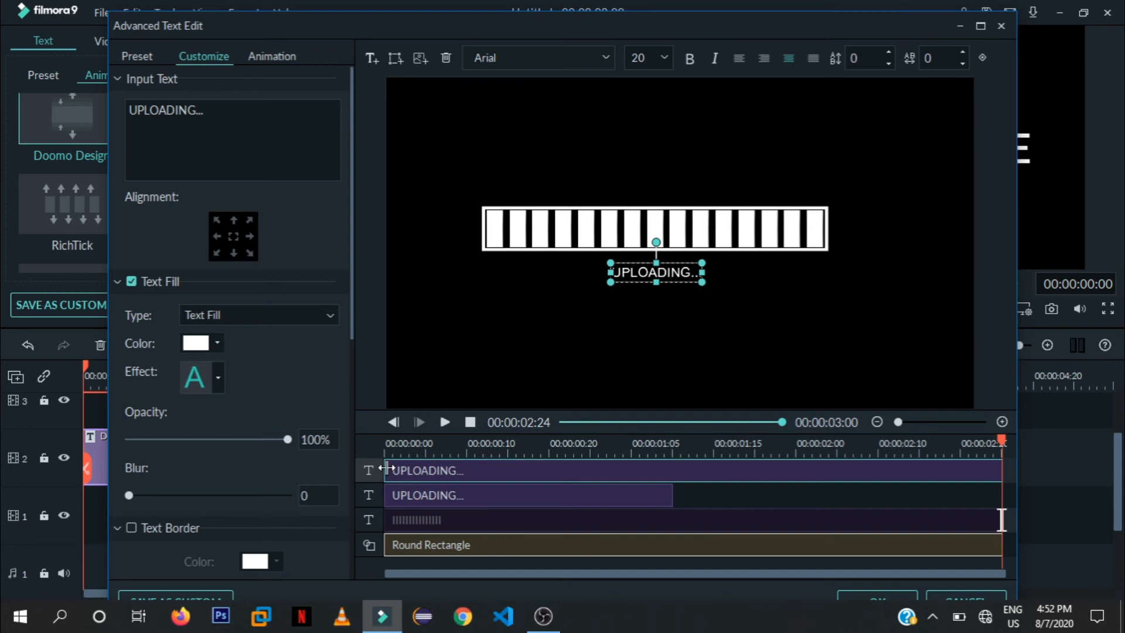
Trim the second caption's start to where the first caption ends and apply the Fade2 animation to it.
left_click_drag(385, 468, 675, 456)
left_click(277, 59)
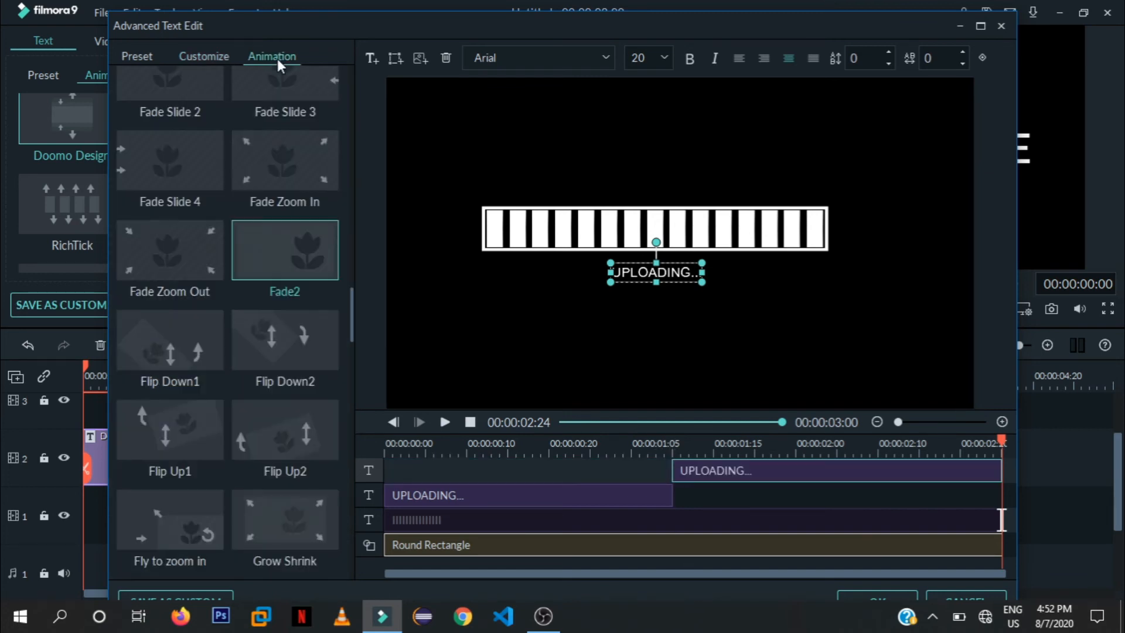
double_click(310, 262)
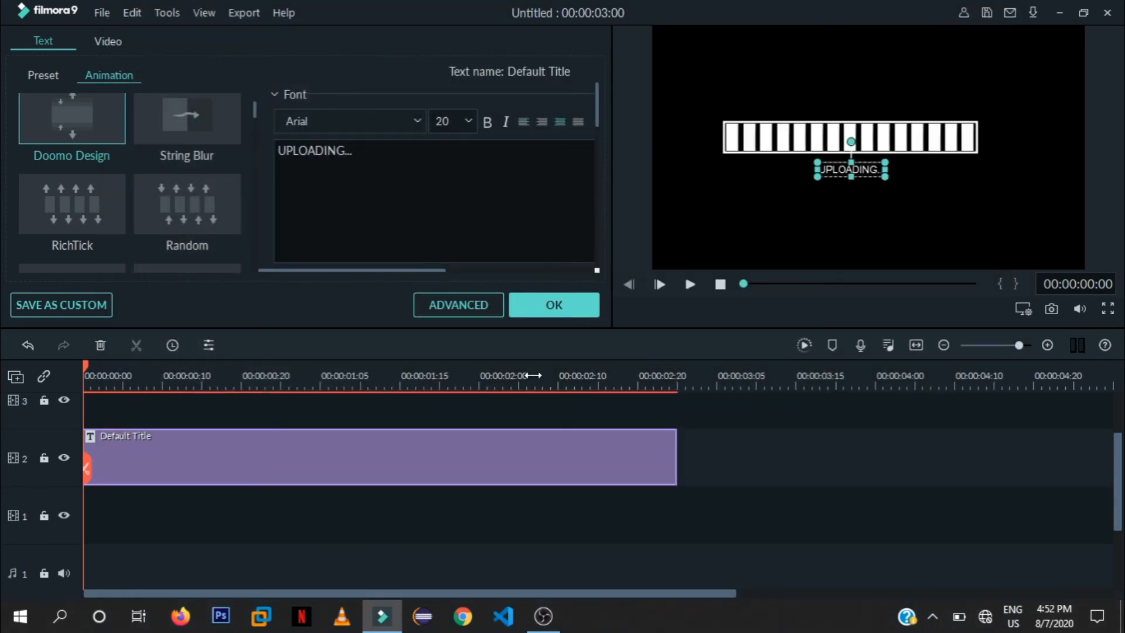
Save the title as a custom preset named "UPLOADING EFFECT".
left_click(62, 305)
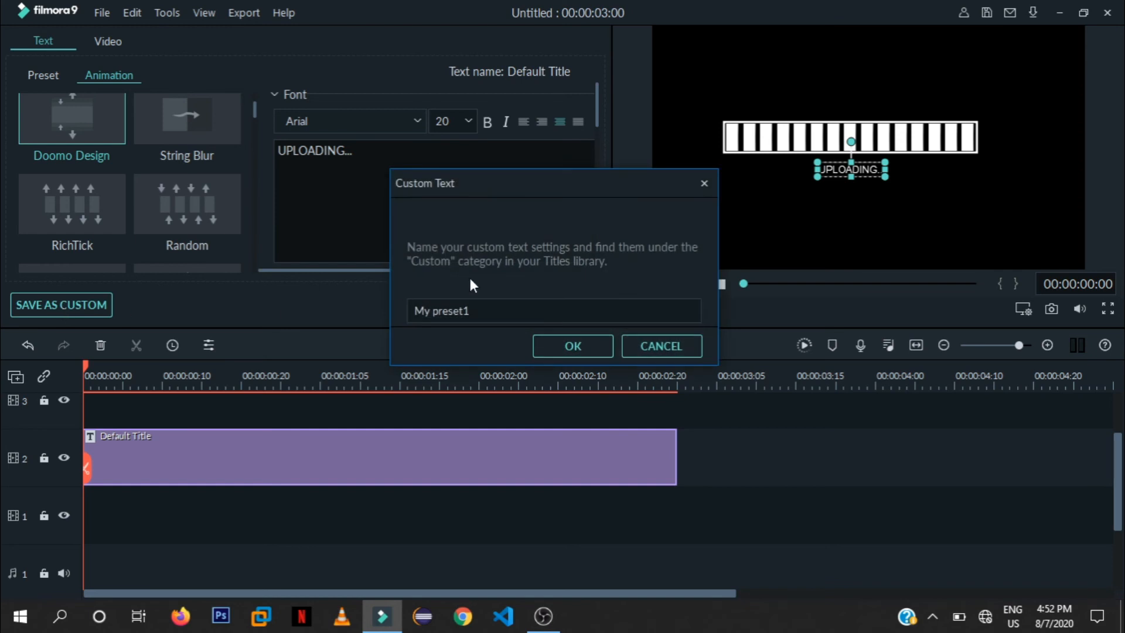
key("ctrl+a")
type("UPLOADING EFFE")
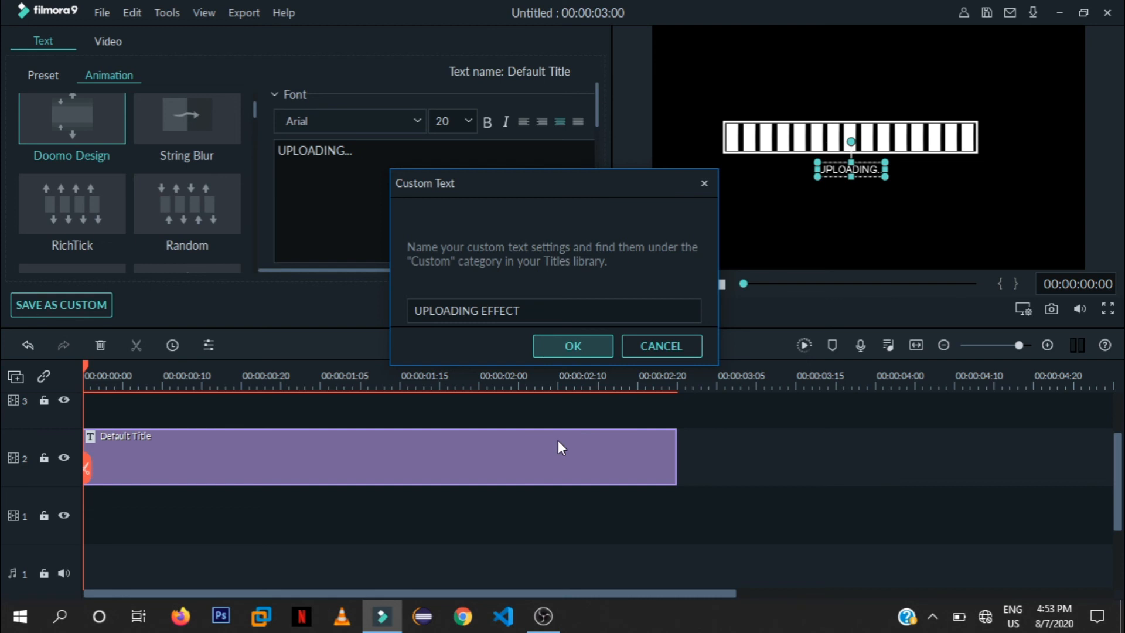
left_click(556, 305)
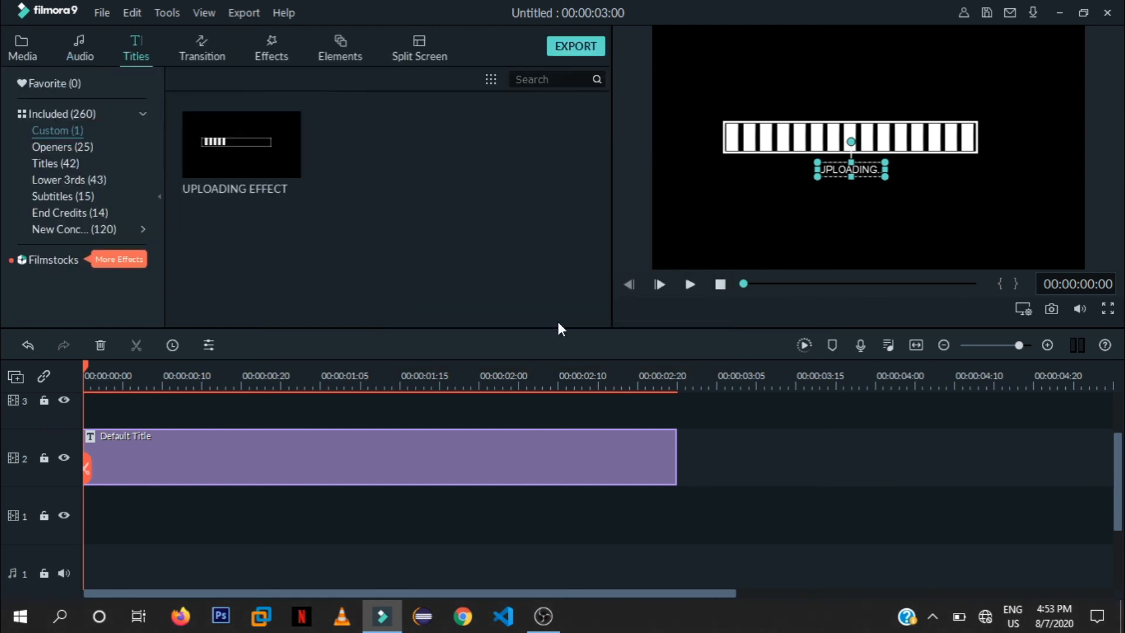
Delete the Default Title clip and place the Dubrovnik - 12866 video at the start of track 2.
scroll(690, 452, "up", 1)
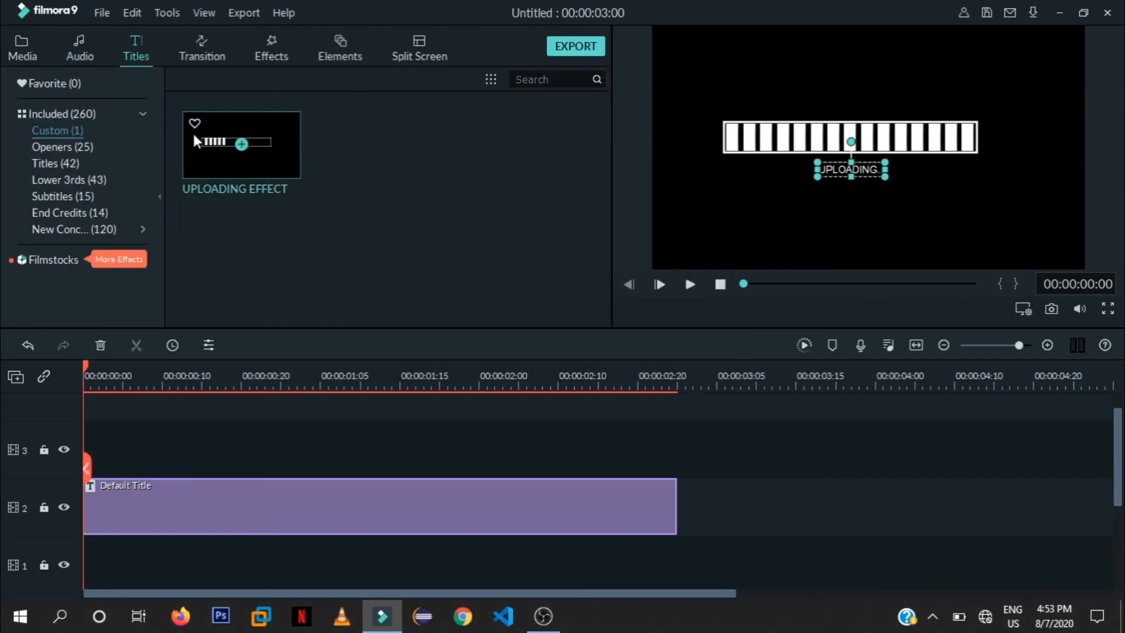
left_click(15, 47)
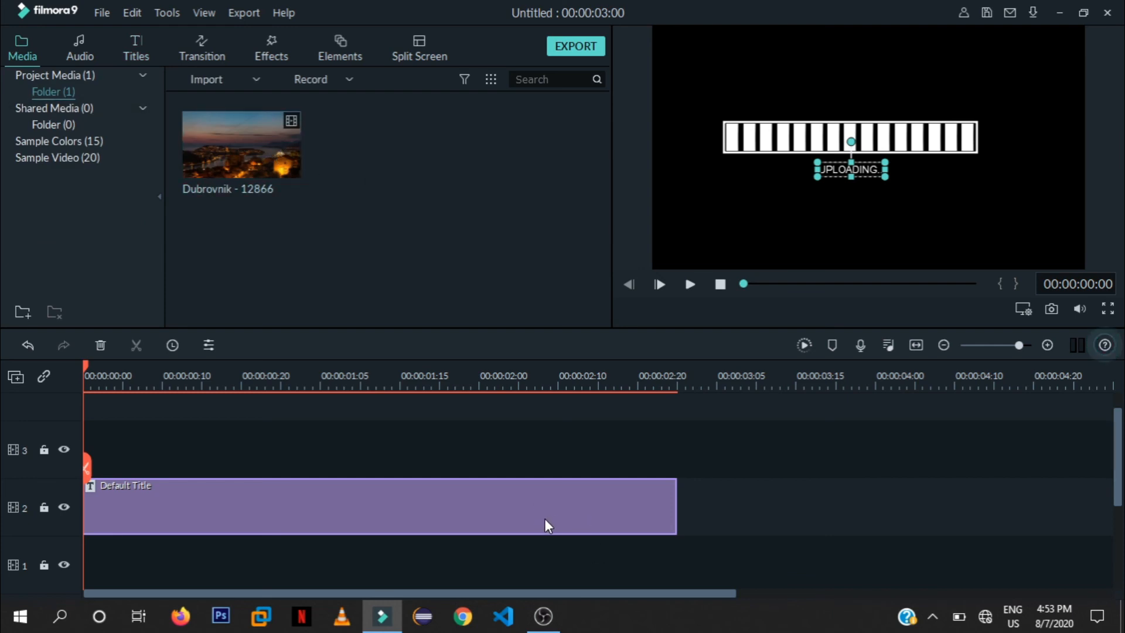
key("Delete")
left_click_drag(281, 167, 94, 514)
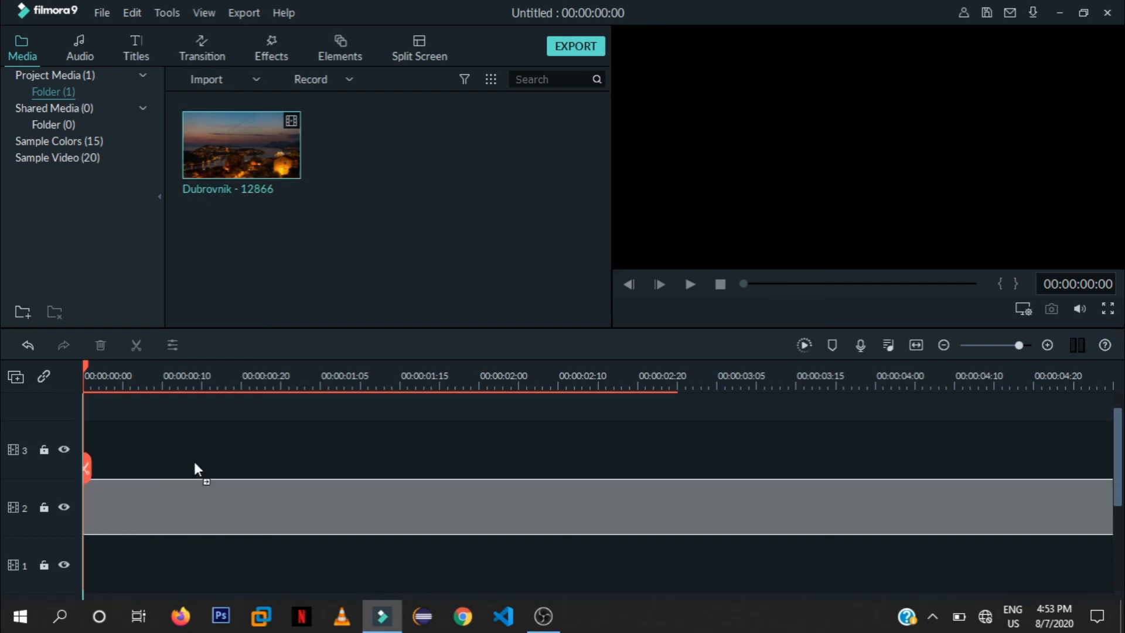
left_click_drag(220, 444, 221, 443)
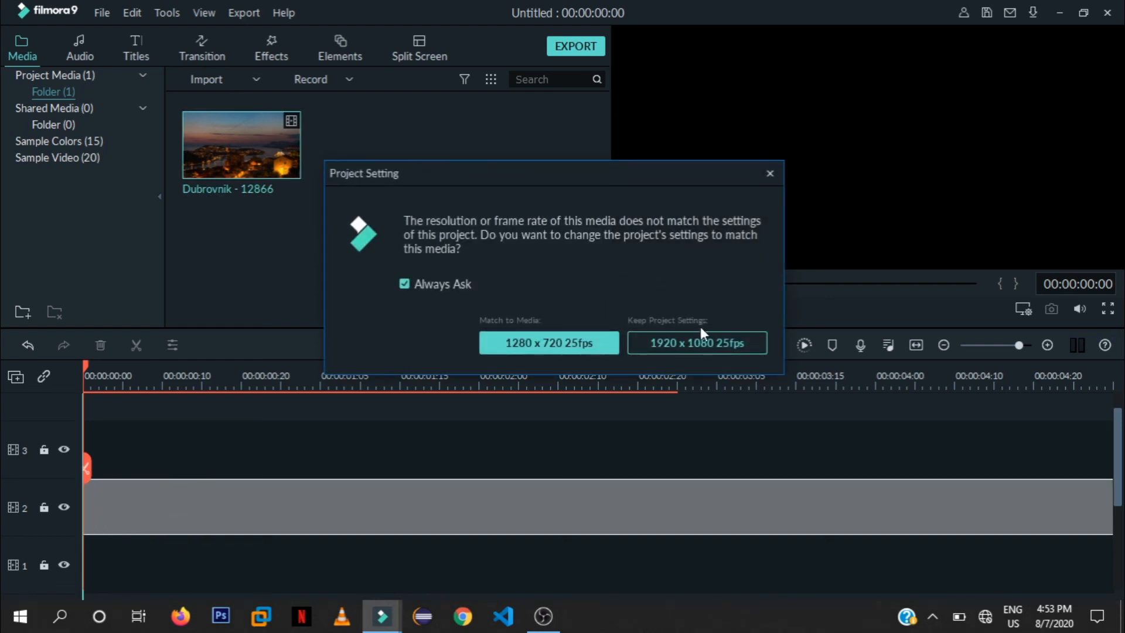
Place the custom UPLOADING EFFECT title at the start of track 3, above the Dubrovnik clip.
left_click(143, 48)
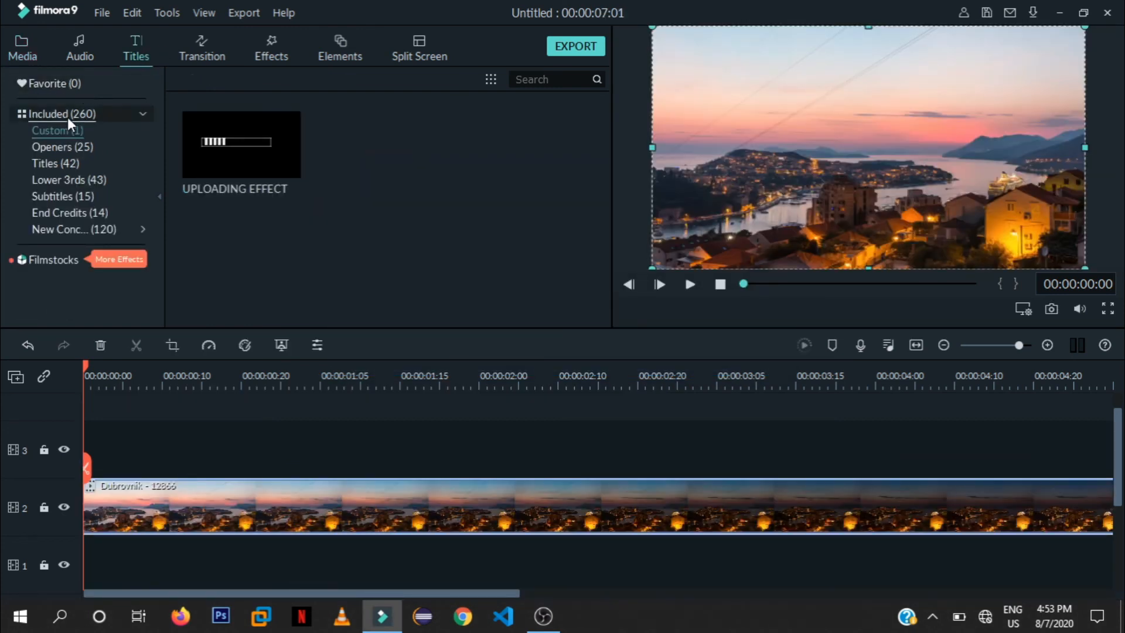
left_click_drag(280, 145, 96, 463)
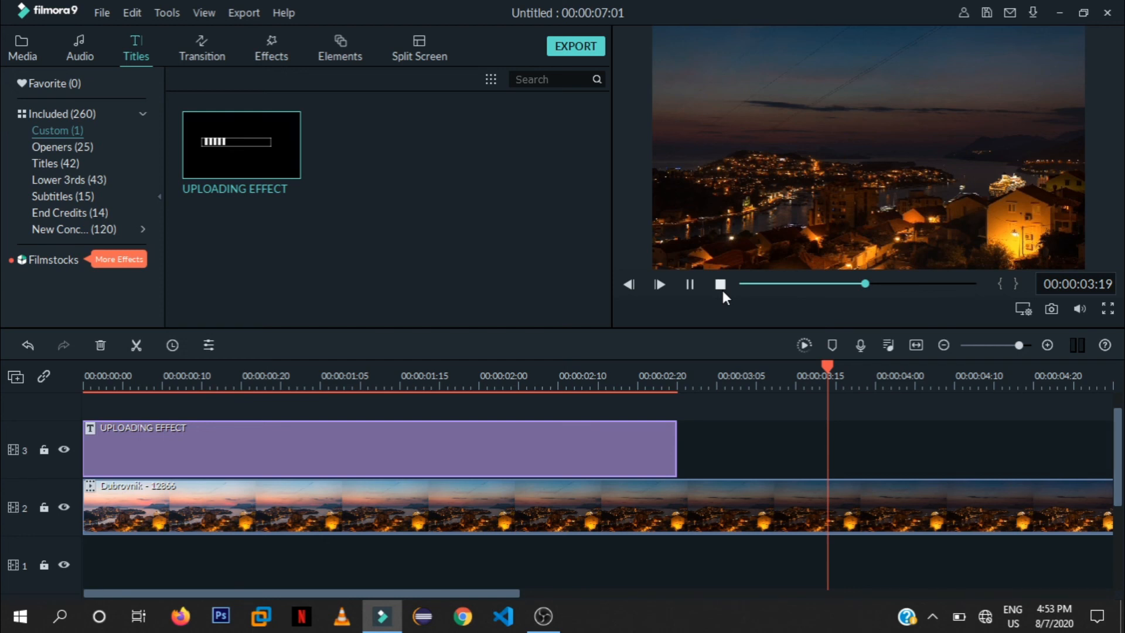
Split the Dubrovnik clip at 00:00:03:01, just past the title's end, and delete the remaining part.
left_click(685, 475)
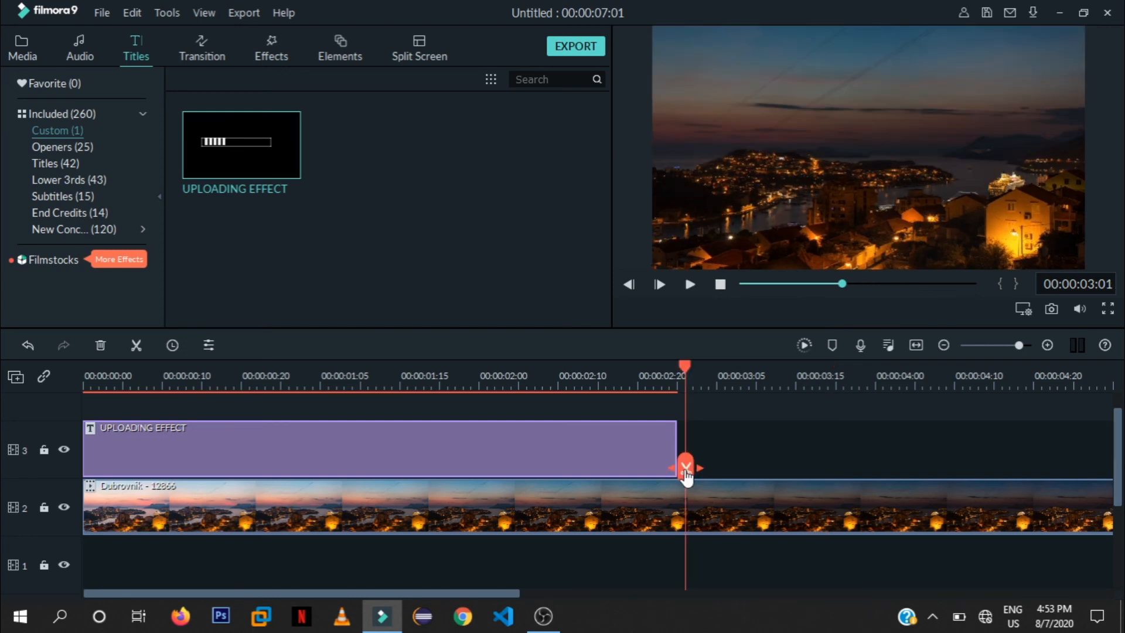
left_click(685, 469)
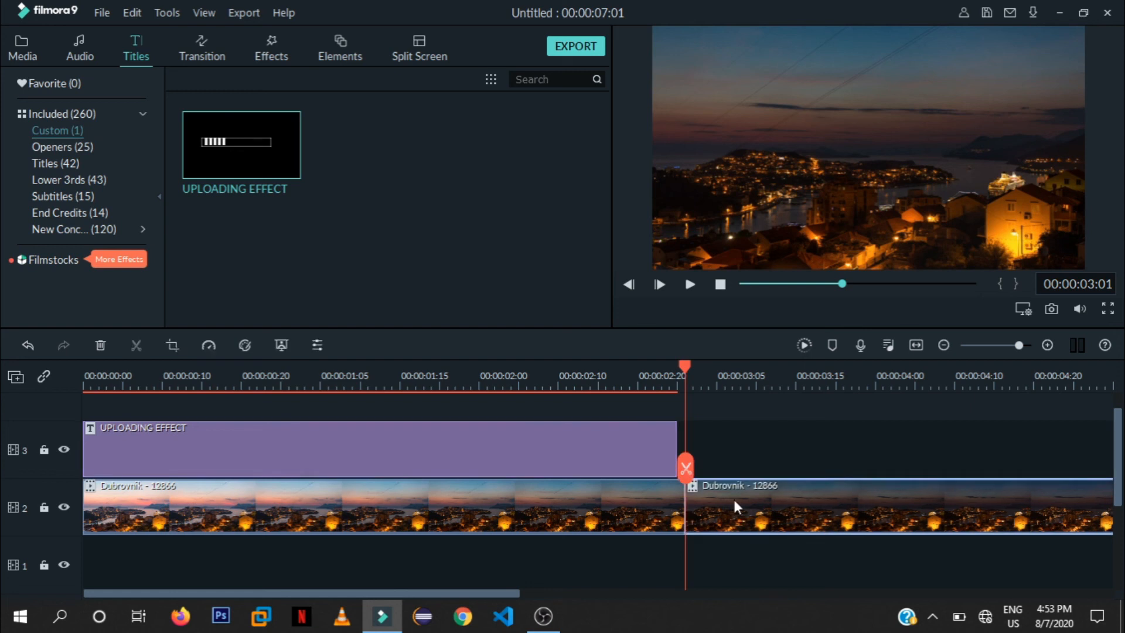
key("Delete")
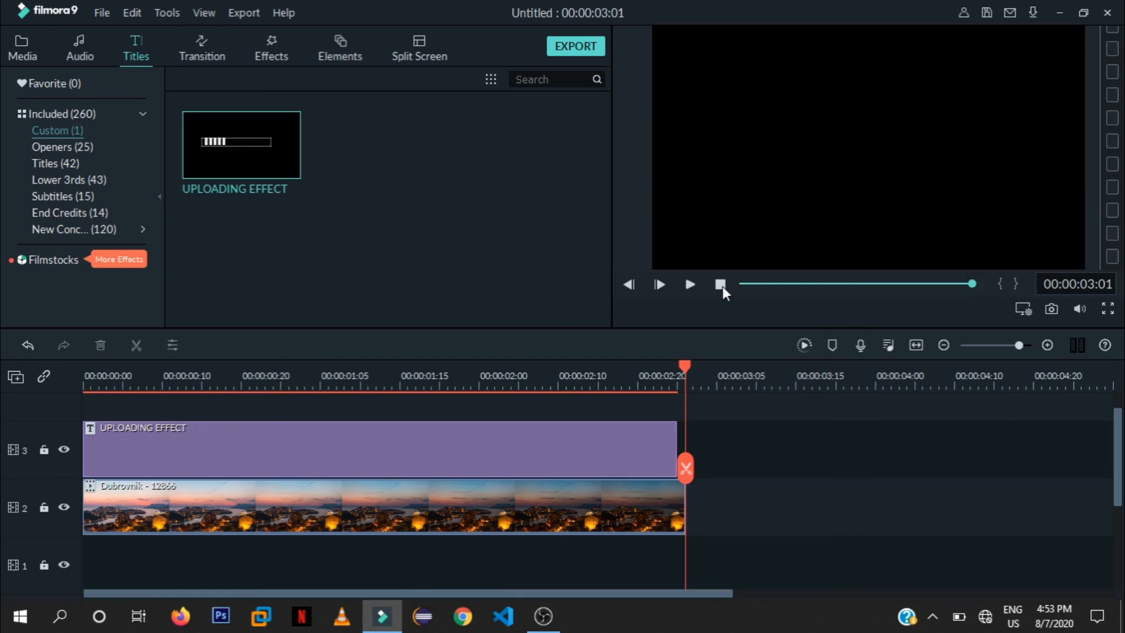
Play the timeline from the beginning to preview the uploading effect over the video.
left_click(722, 285)
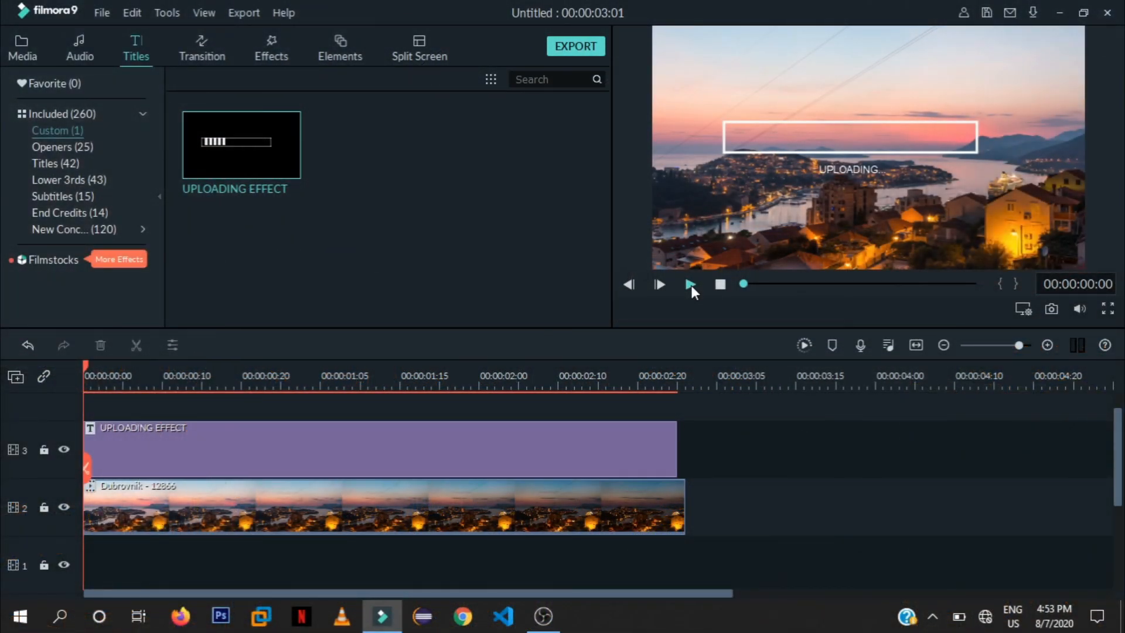
left_click(690, 285)
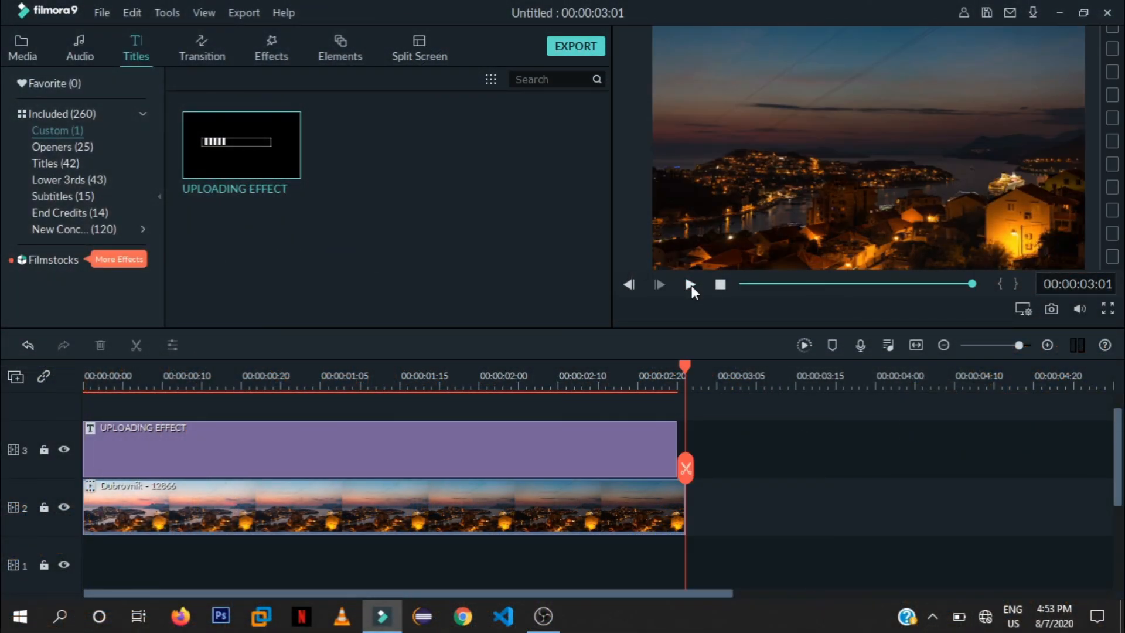